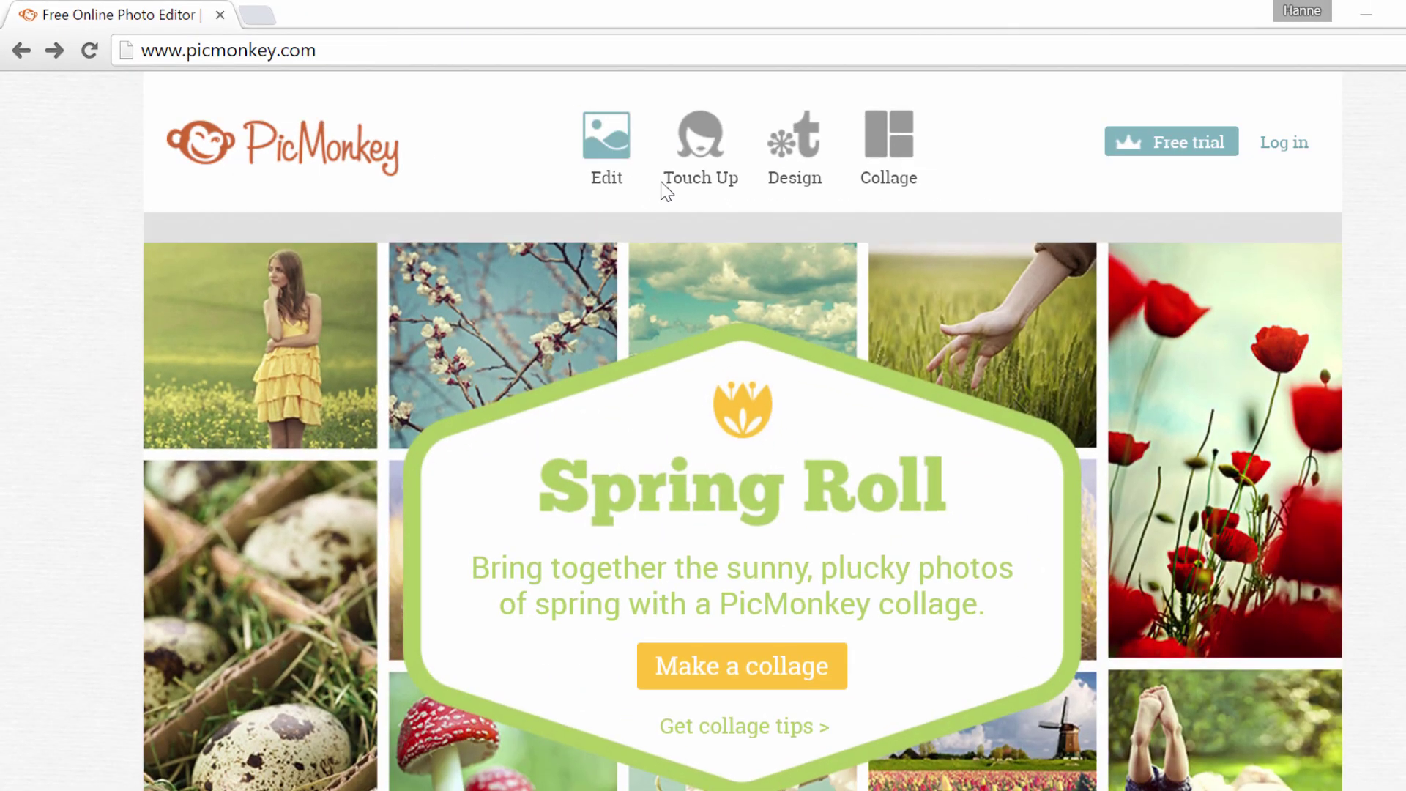
Step: Open 1 mamy camera.jpg from the ThriveThemes folder in the PicMonkey Editor
mouse_move(604, 165)
click(622, 326)
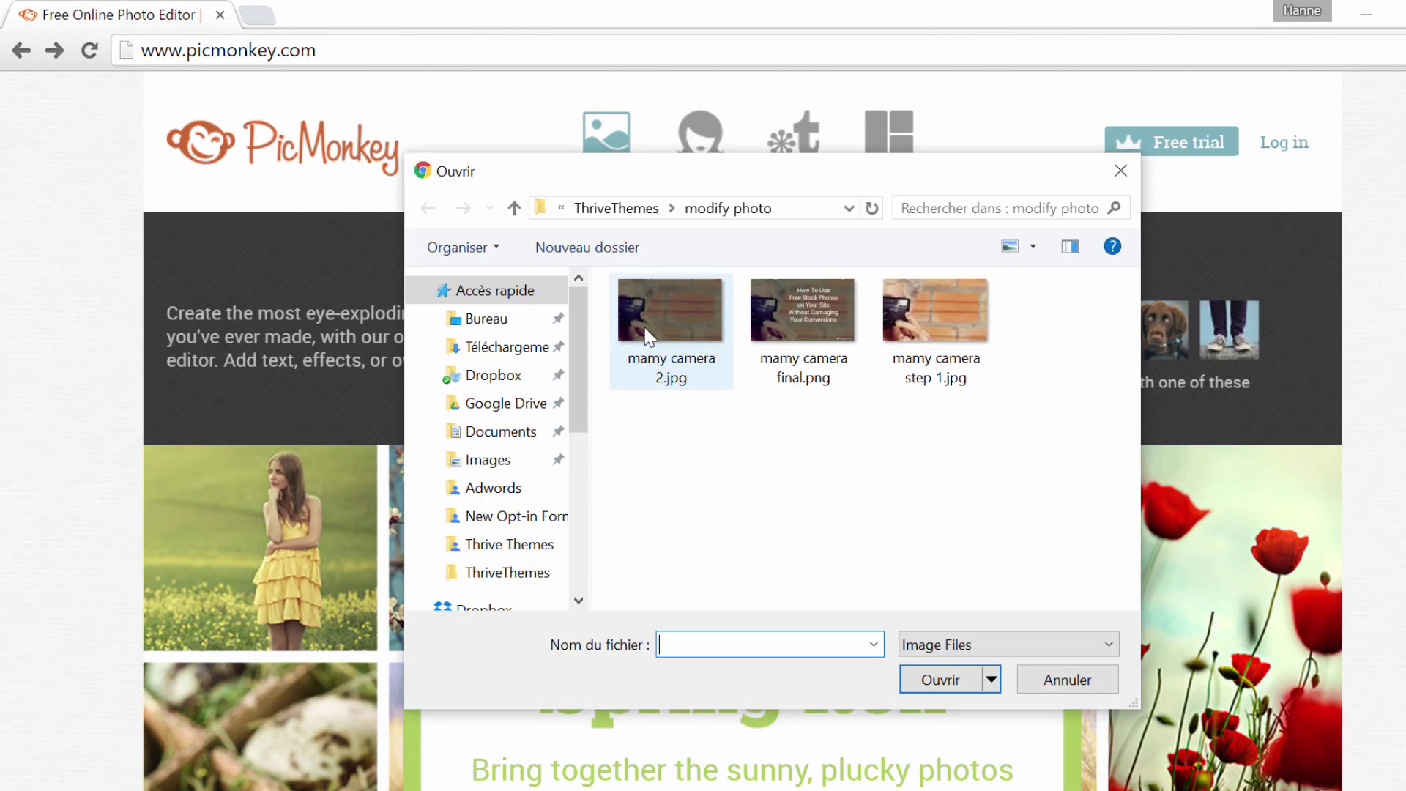
click(616, 208)
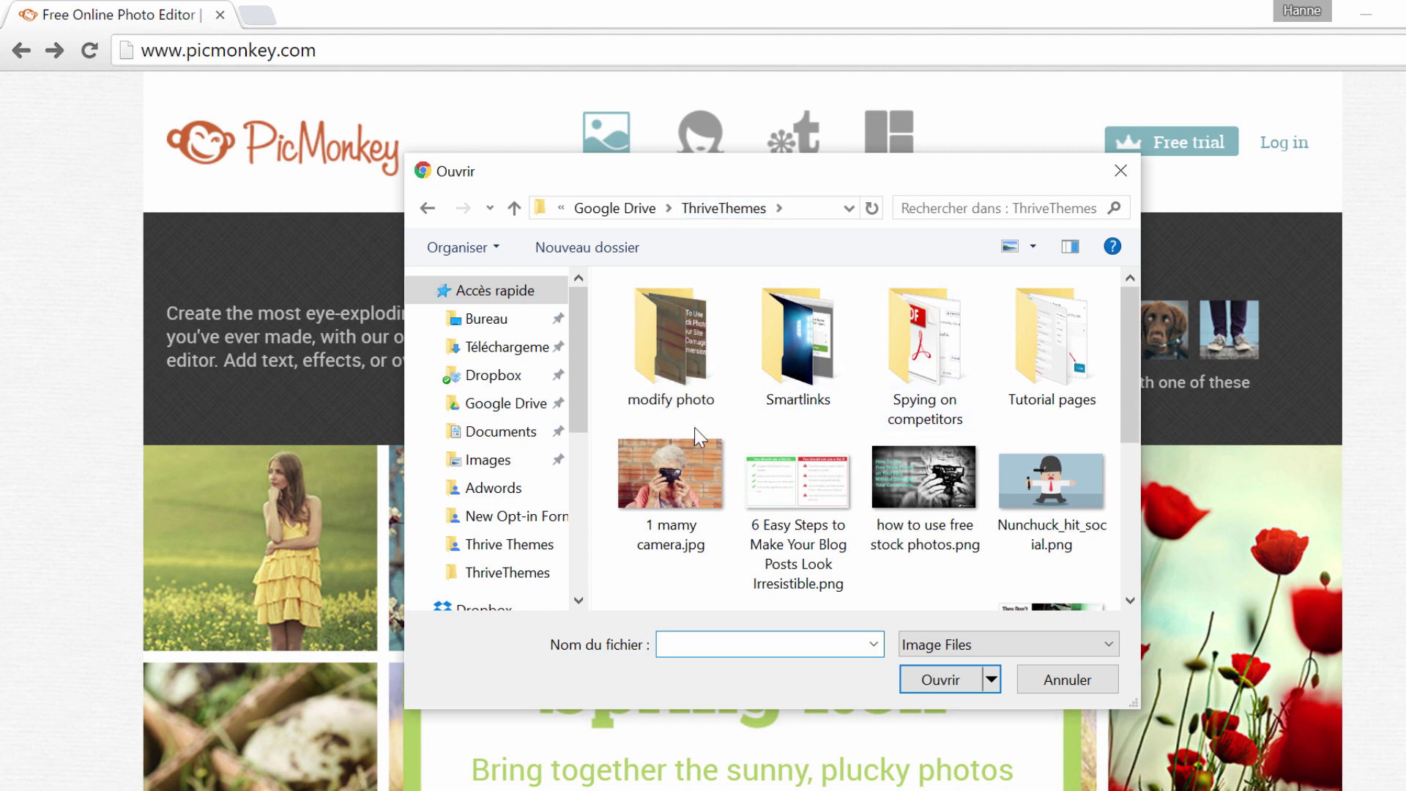
click(677, 472)
click(937, 678)
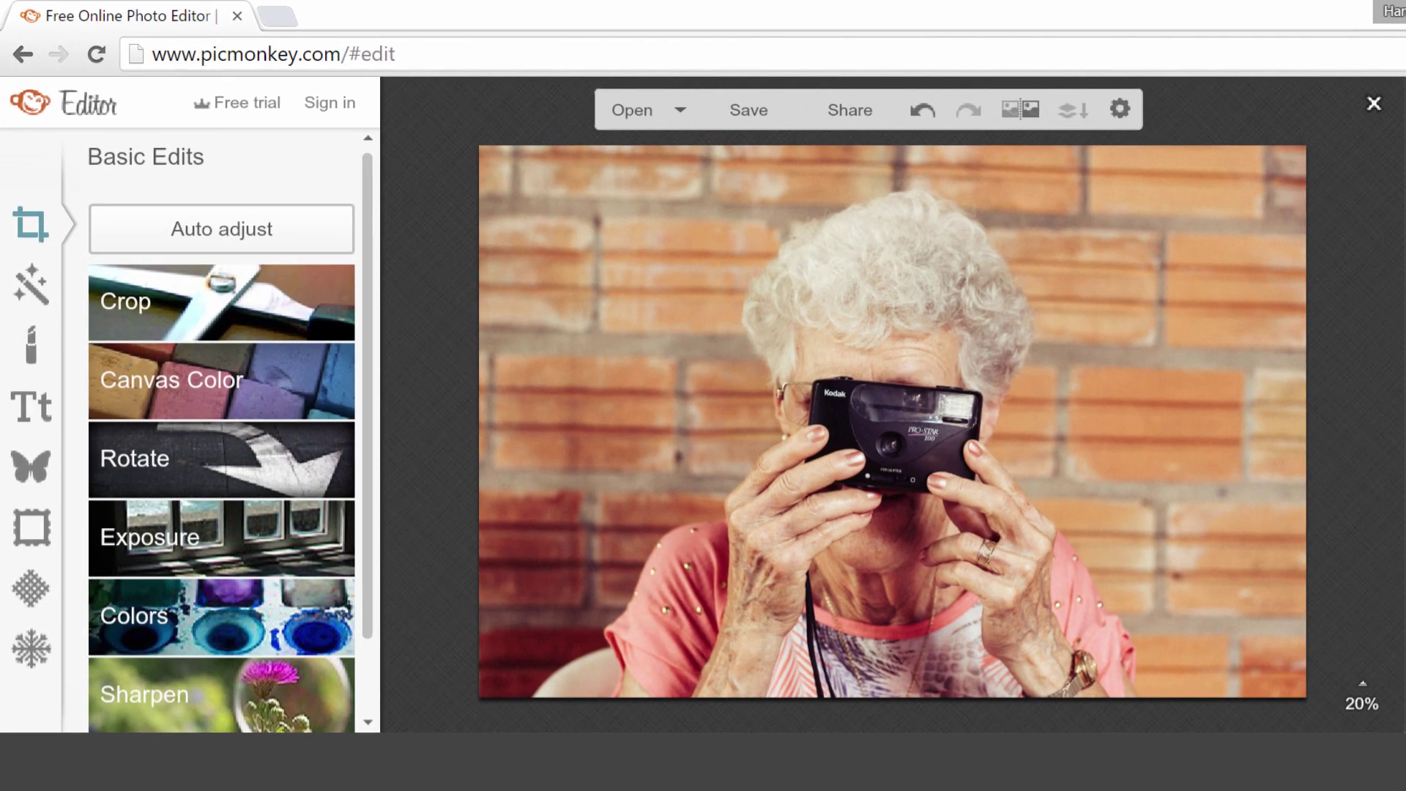
Step: Check the photo's current dimensions under Basic Edits > Resize
scroll(358, 340, down, 1)
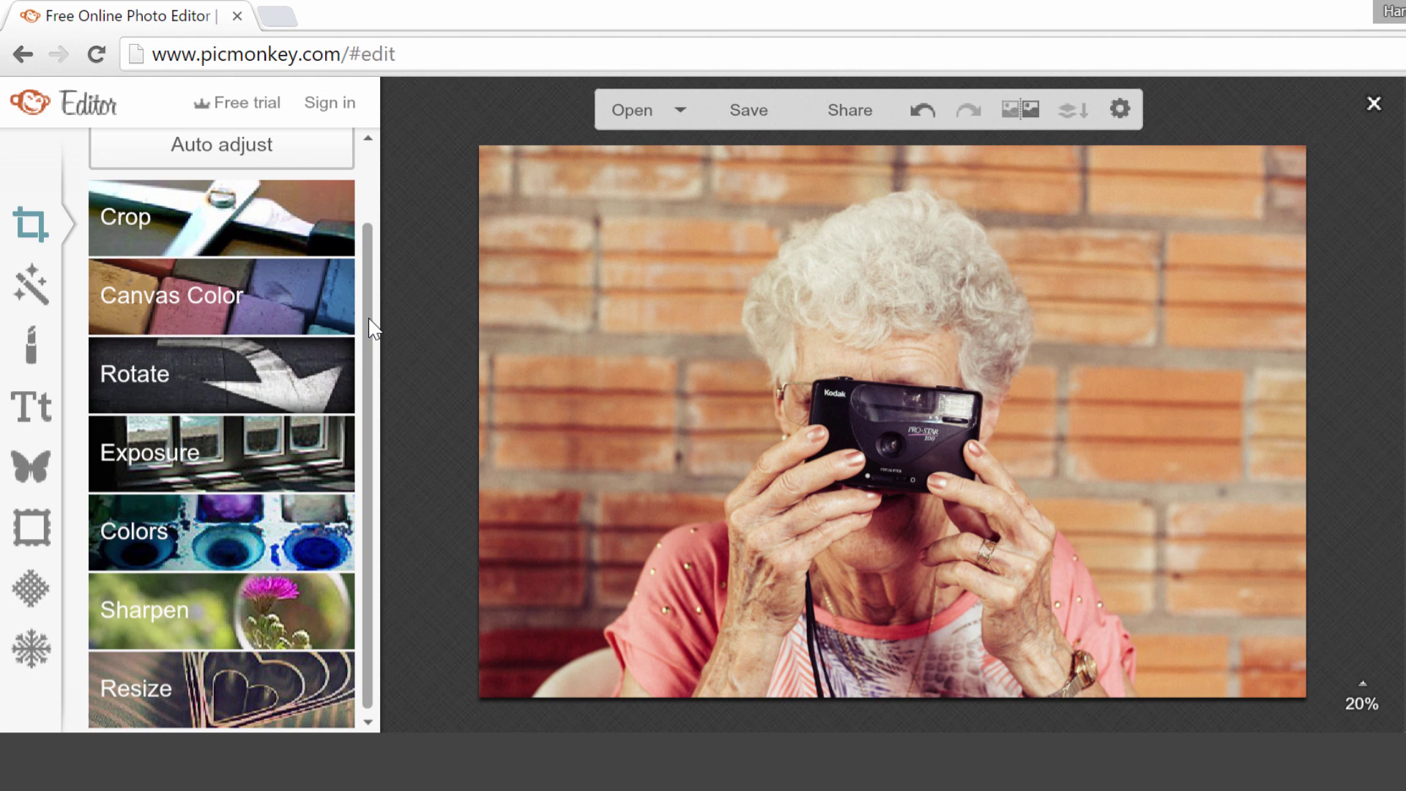
drag(369, 326, 381, 231)
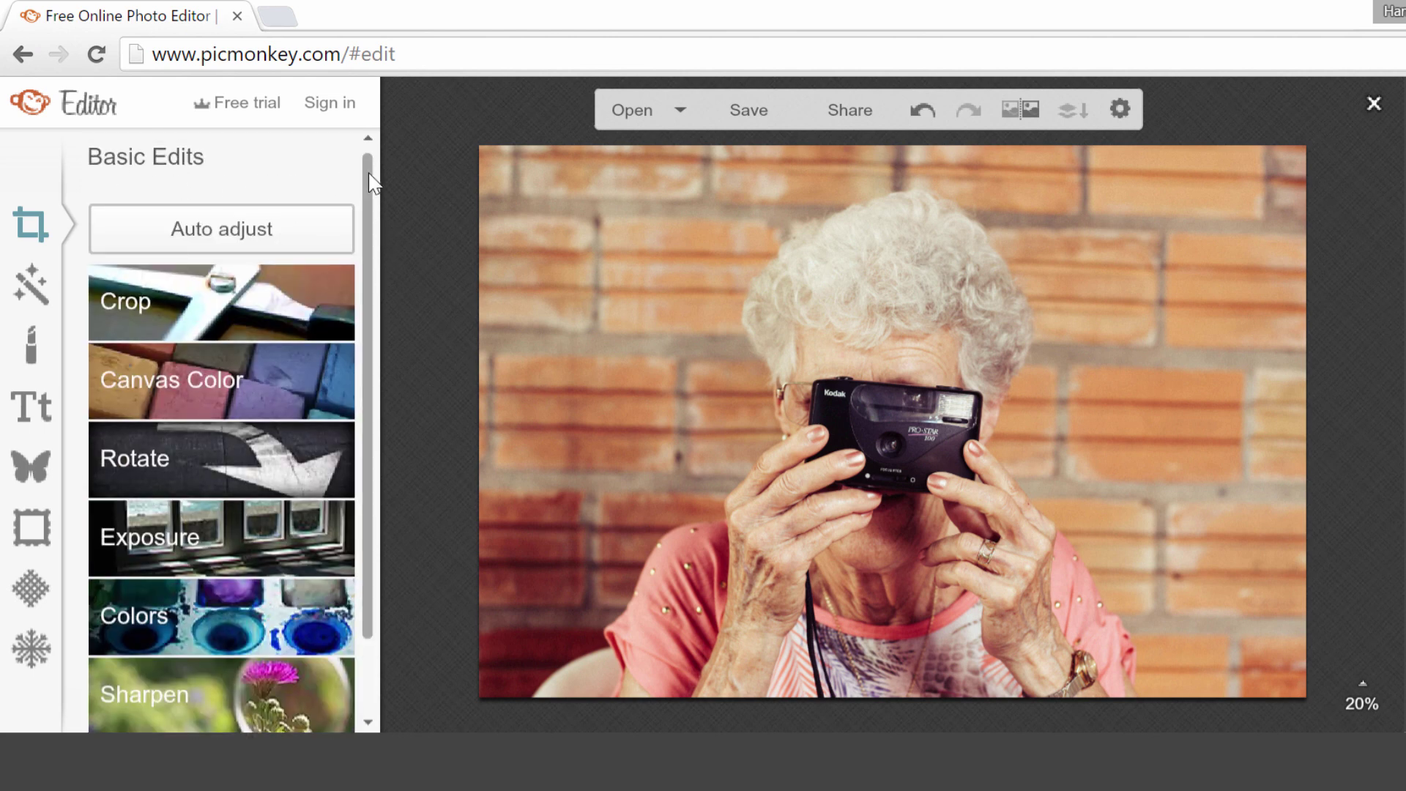
drag(366, 179, 359, 407)
click(187, 699)
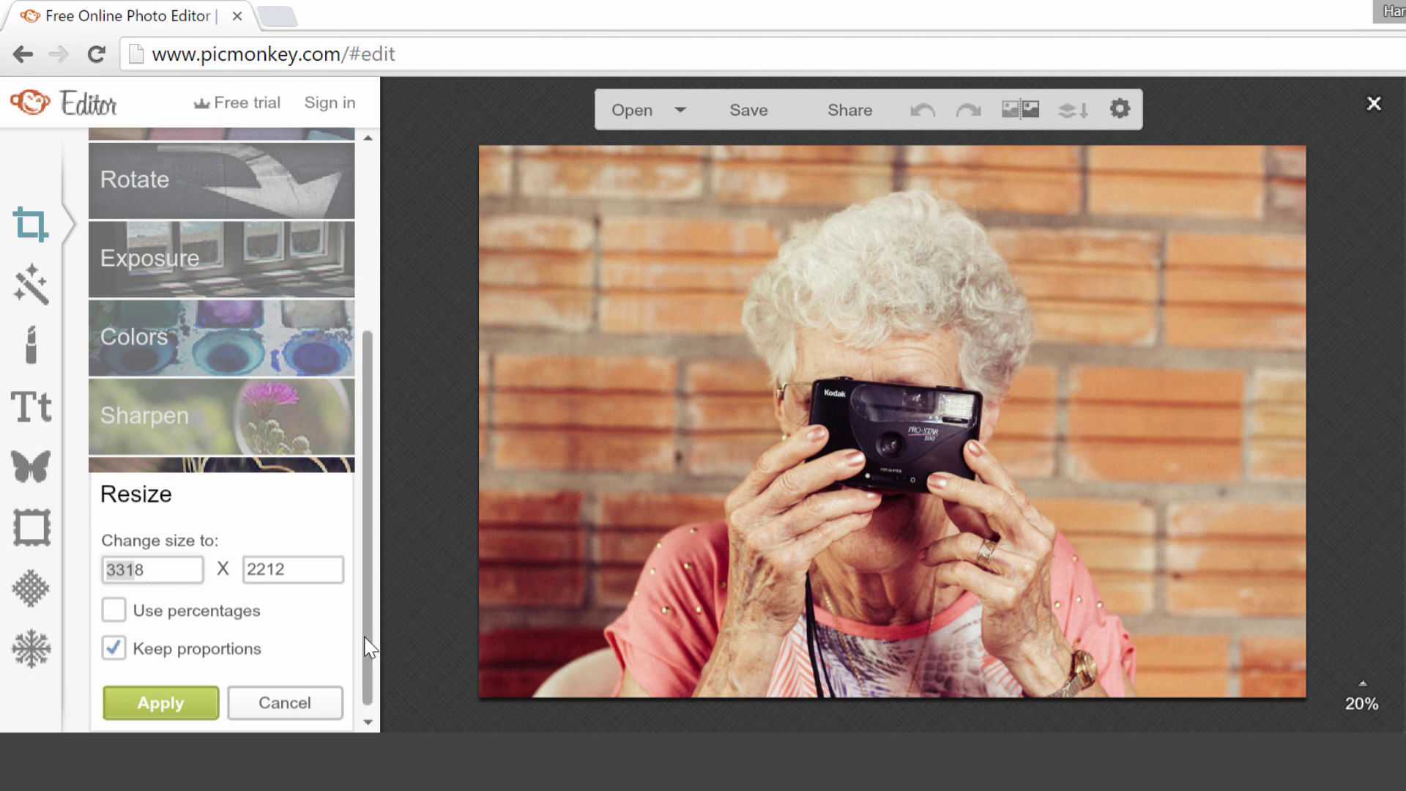
drag(372, 653, 361, 354)
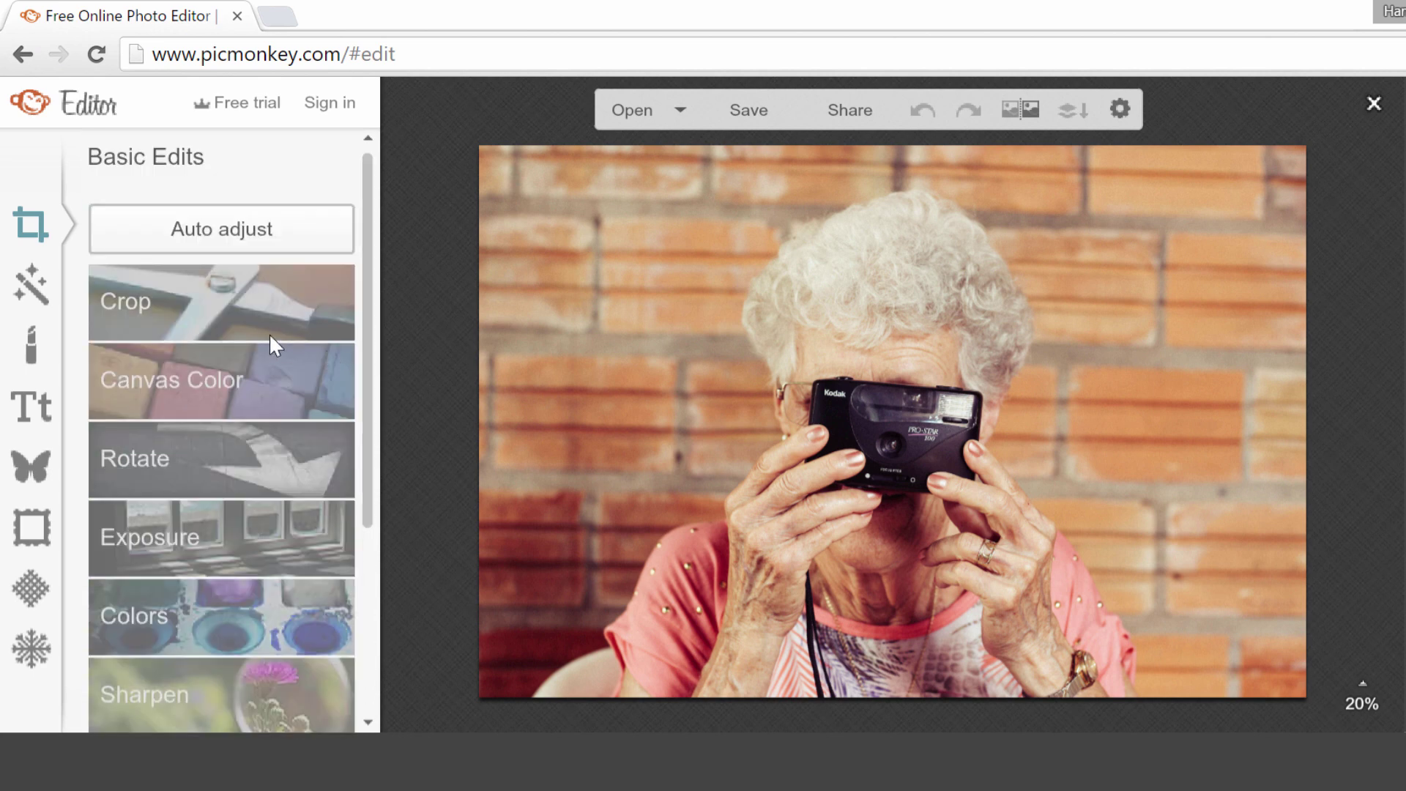
Step: Start a crop locked to 3 x 5 proportions in landscape orientation
click(129, 286)
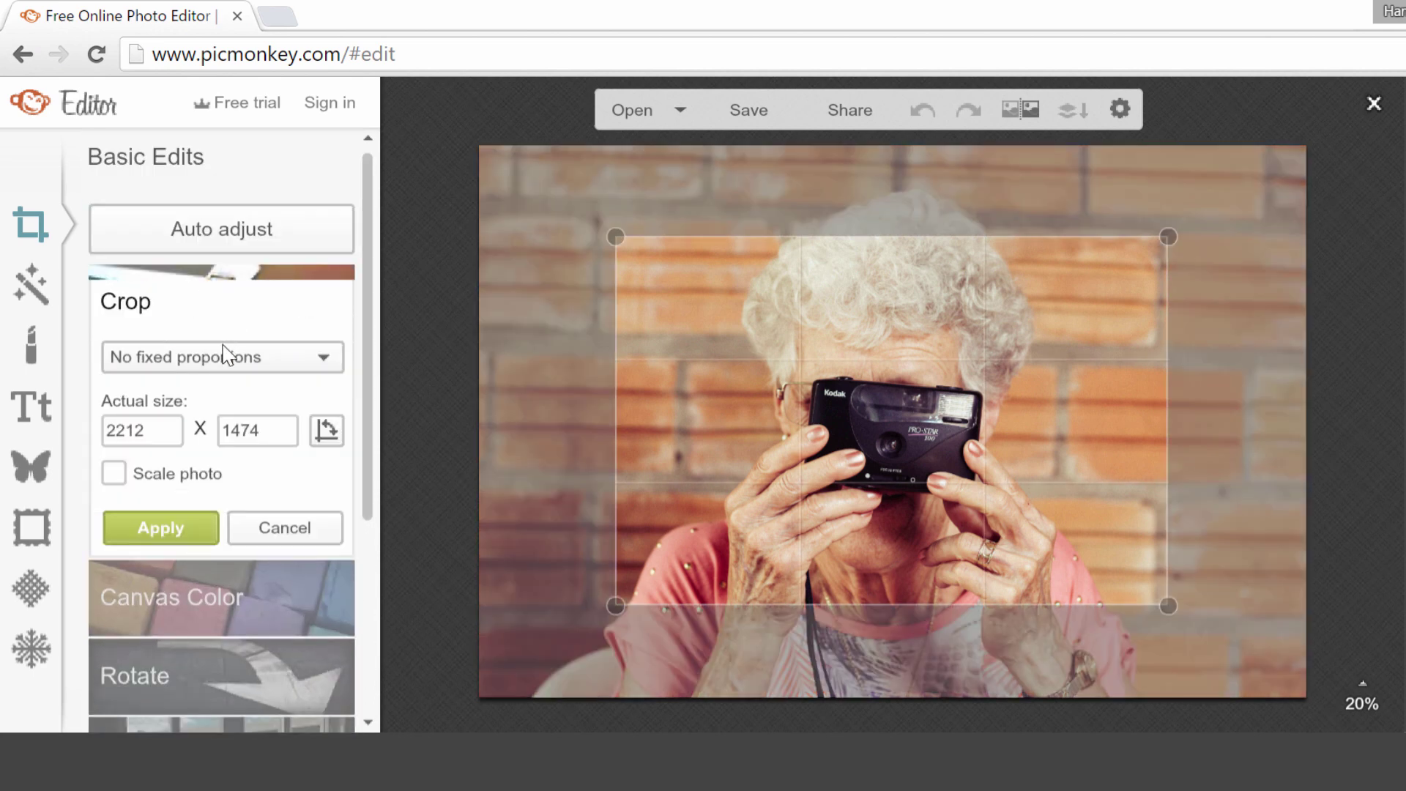
click(279, 358)
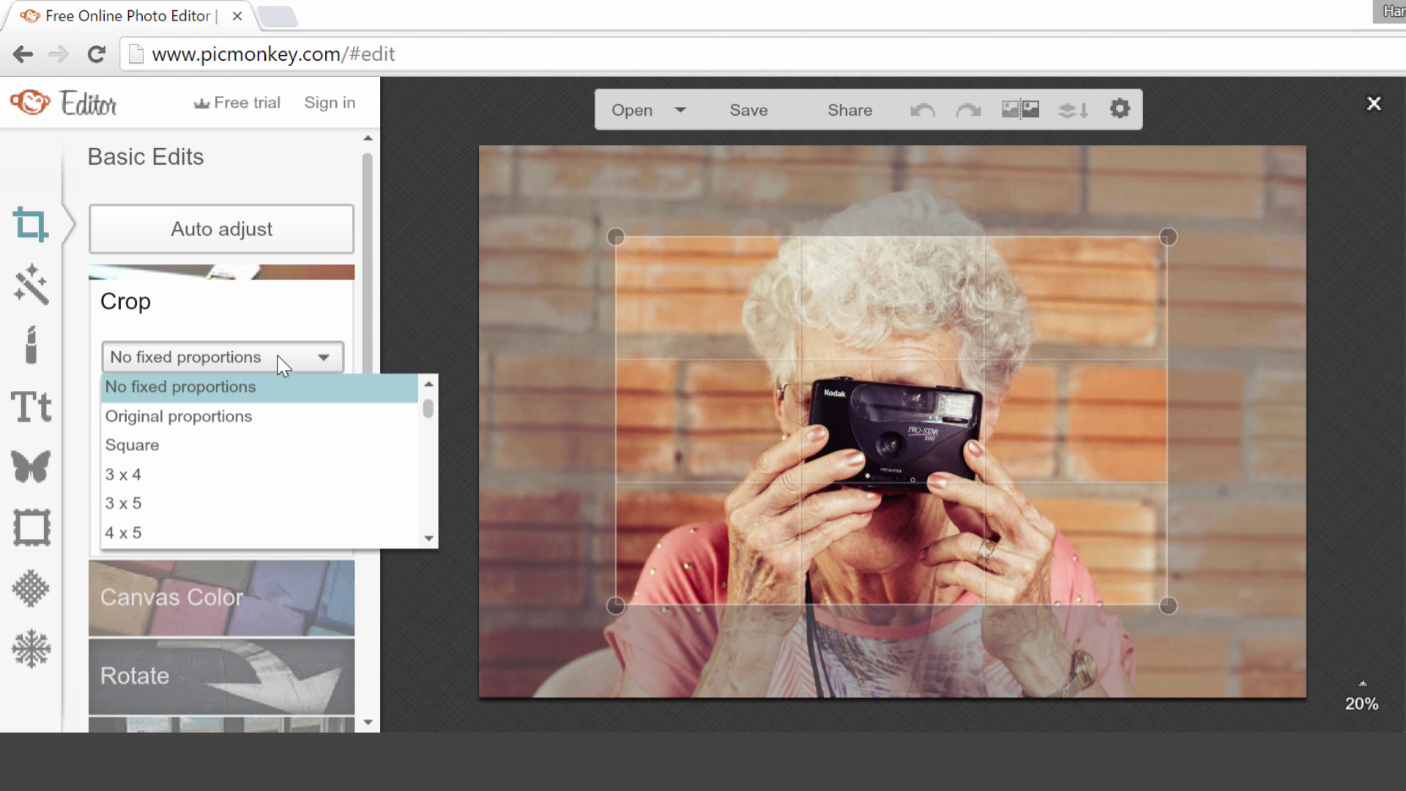
click(150, 505)
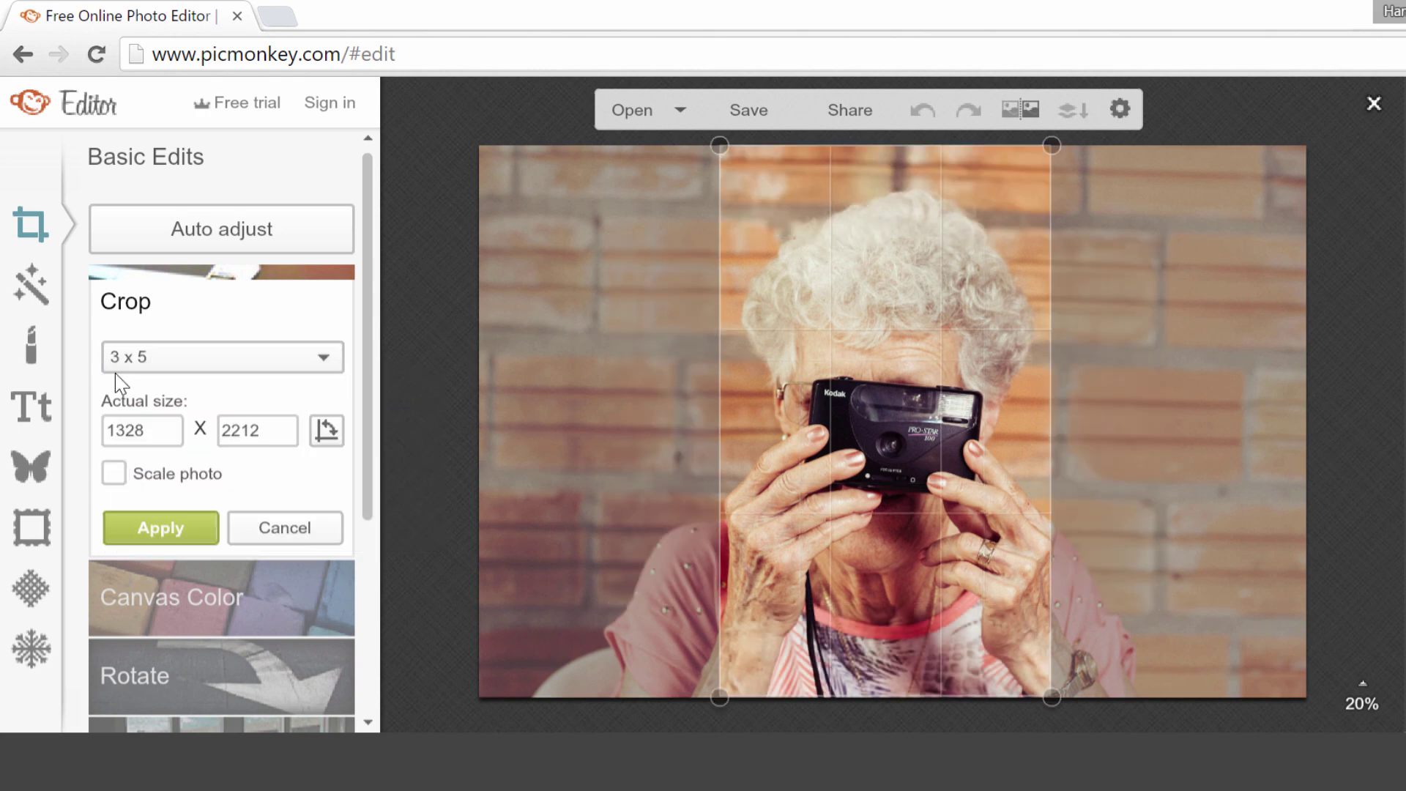
click(325, 431)
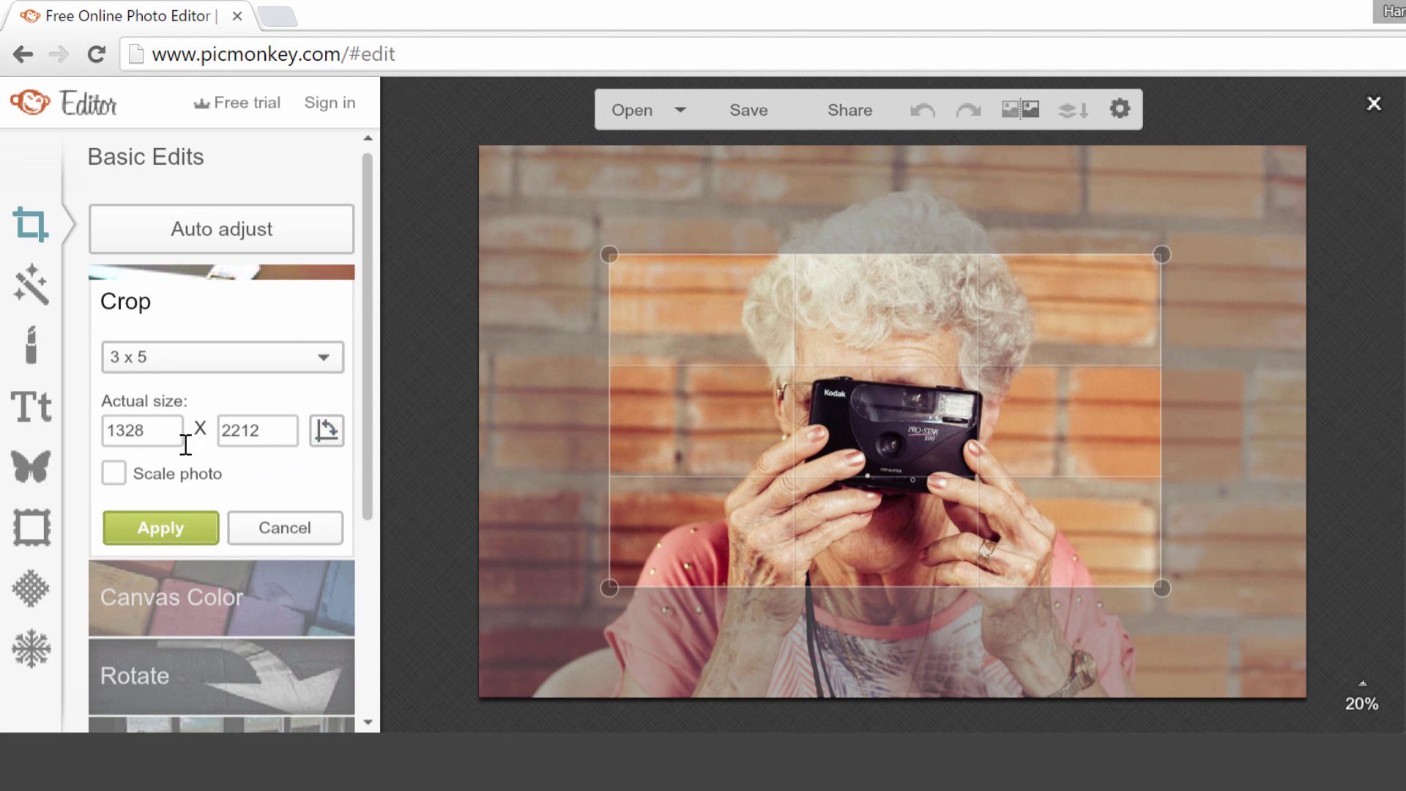
Step: Frame the crop over the camera and brick wall, then apply it at 1776 × 1066
drag(927, 417, 1145, 390)
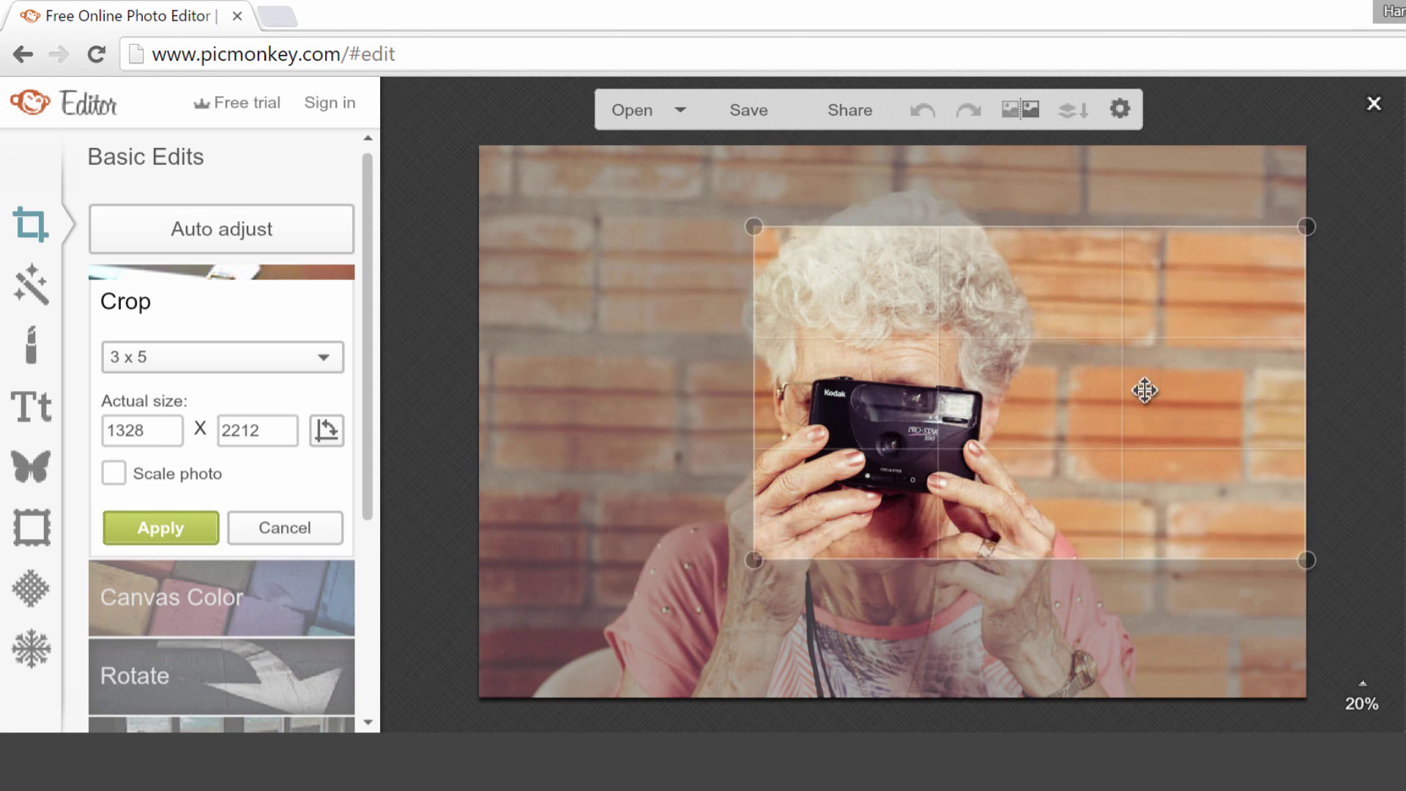
drag(754, 560, 832, 558)
drag(1086, 408, 1091, 439)
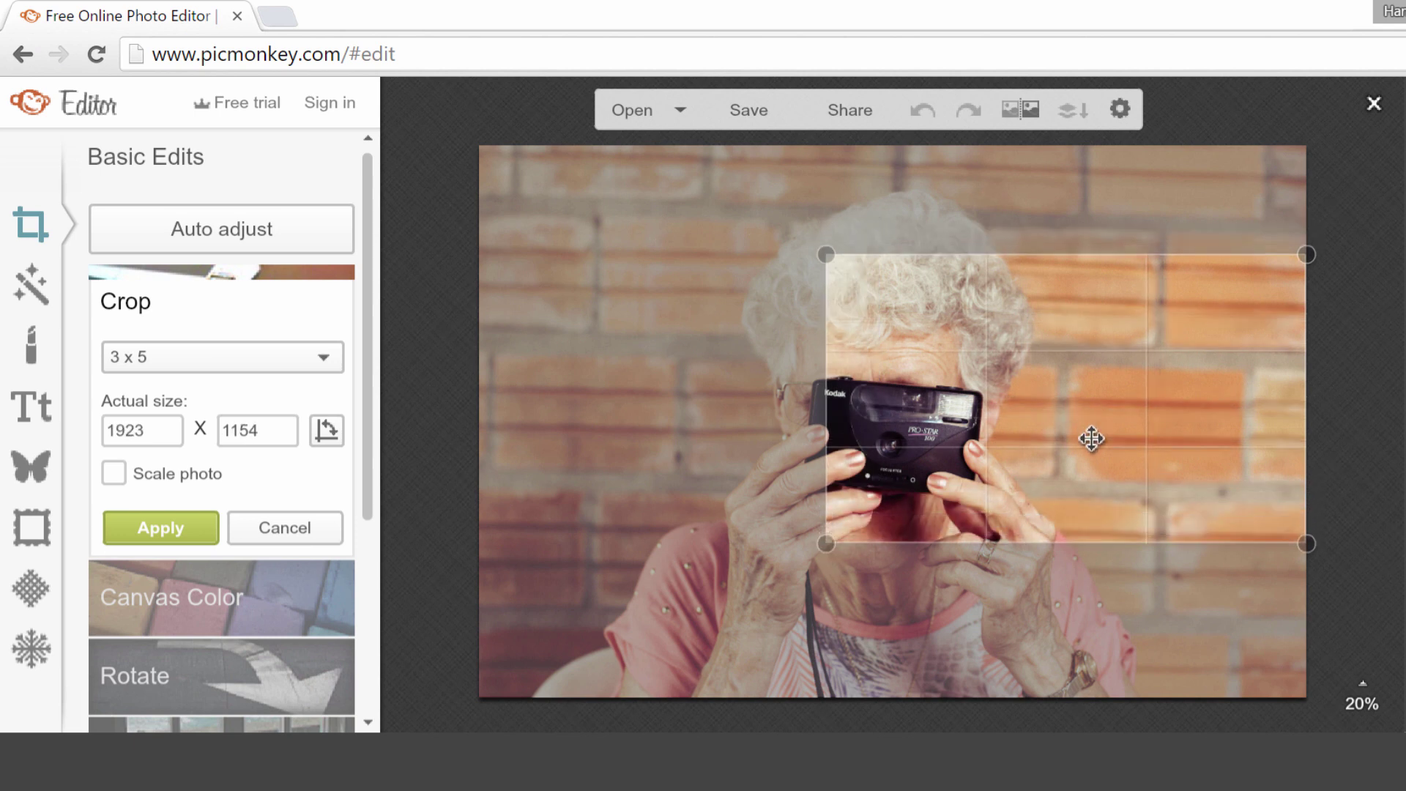
drag(826, 543, 859, 539)
drag(1067, 396, 1077, 434)
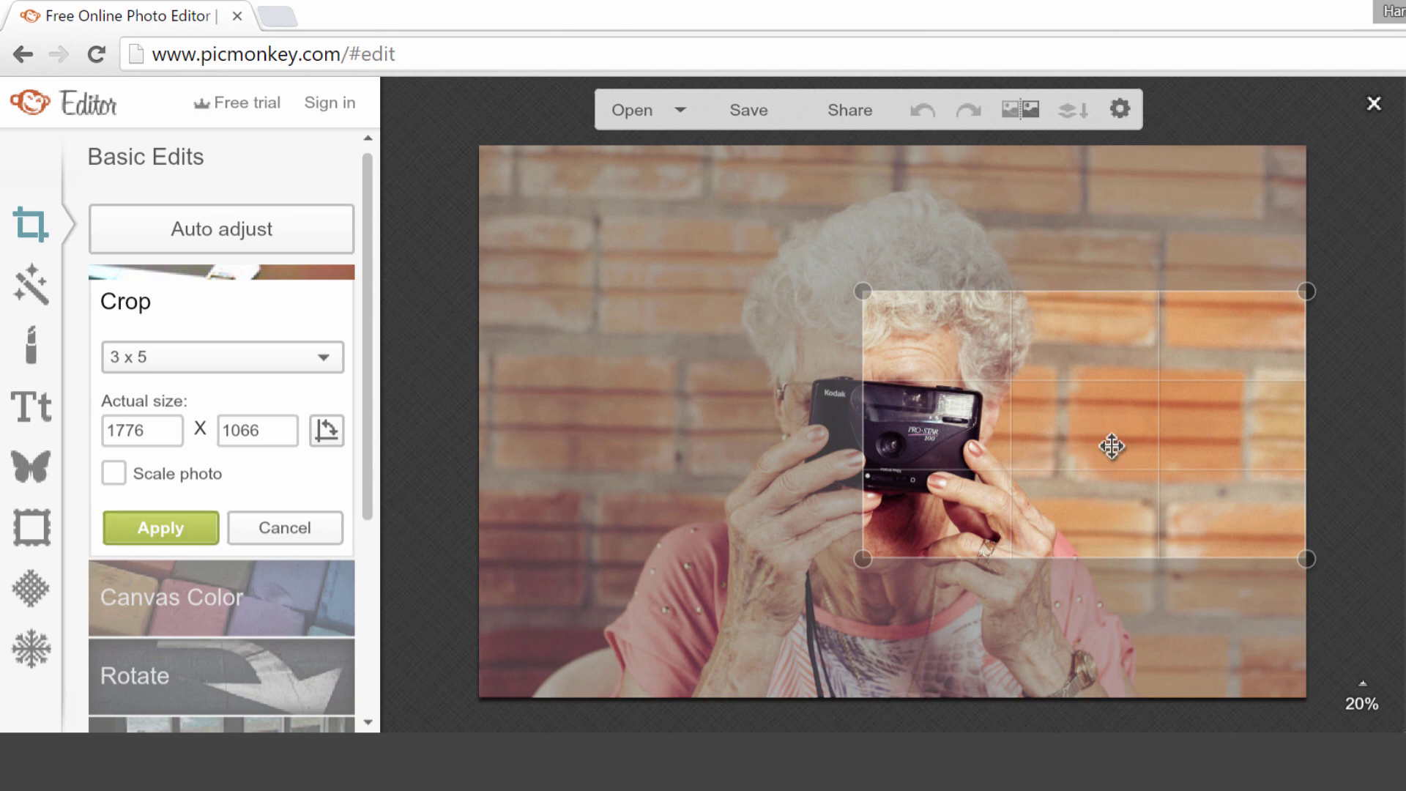
click(162, 527)
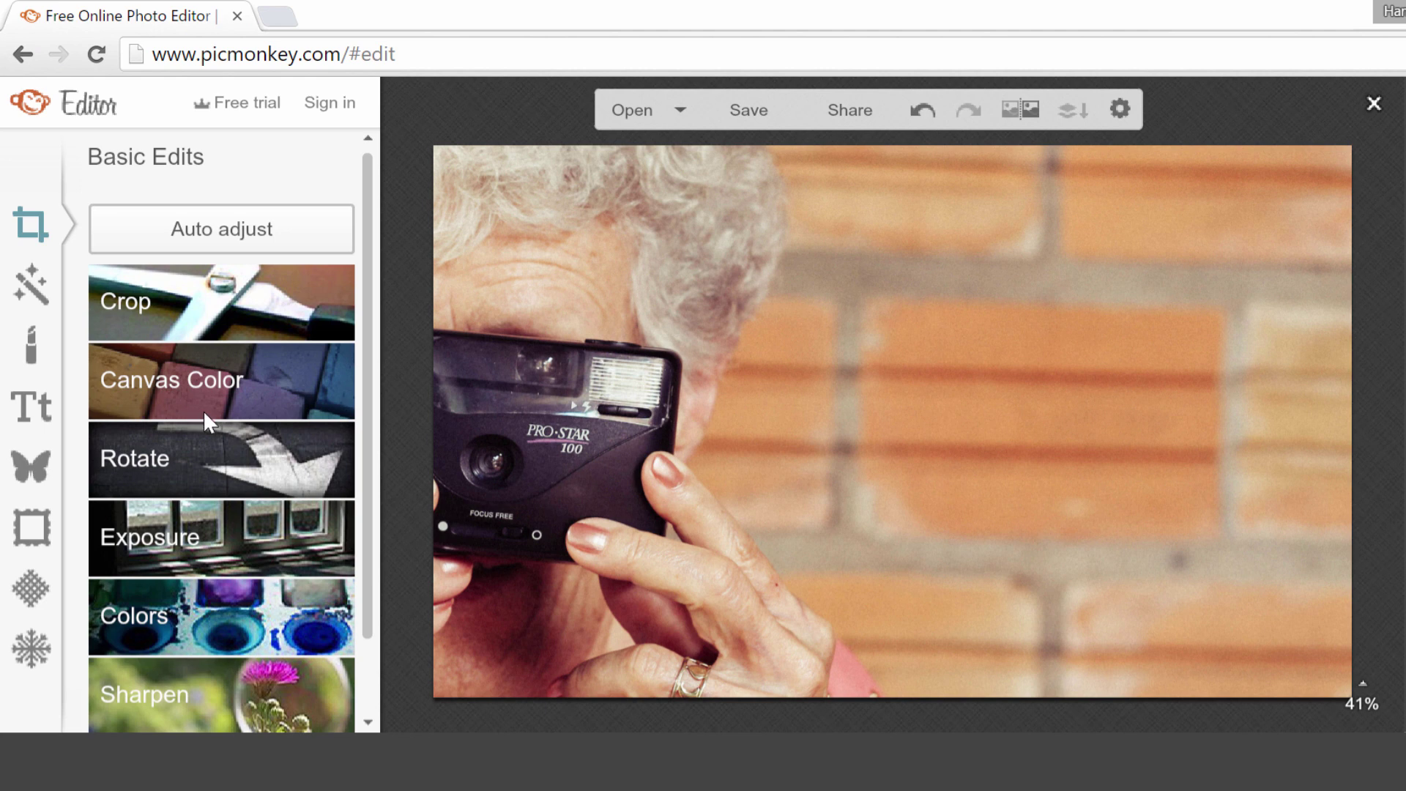
Step: Resize the photo to width 760 (760 × 456) with proportions kept
scroll(204, 410, down, 1)
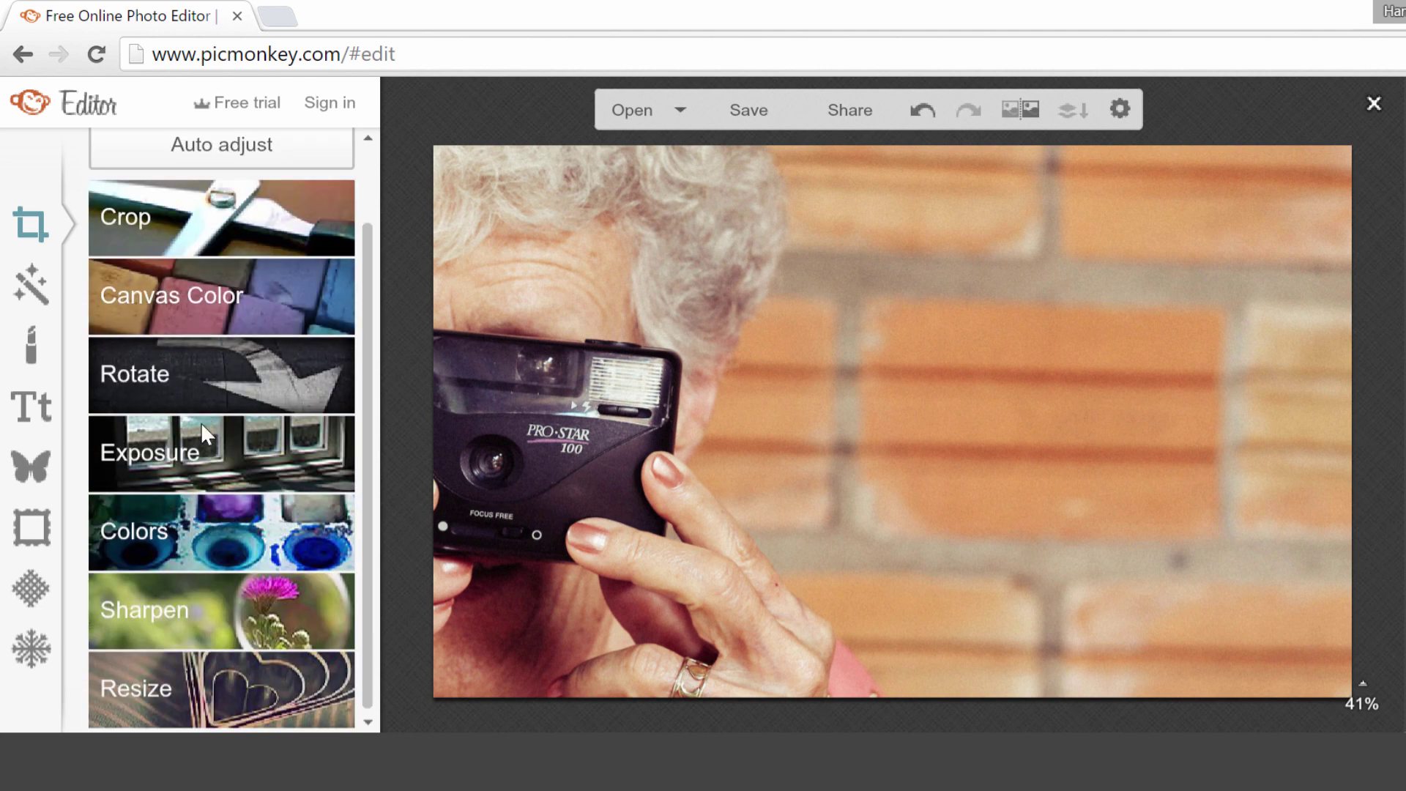
click(192, 675)
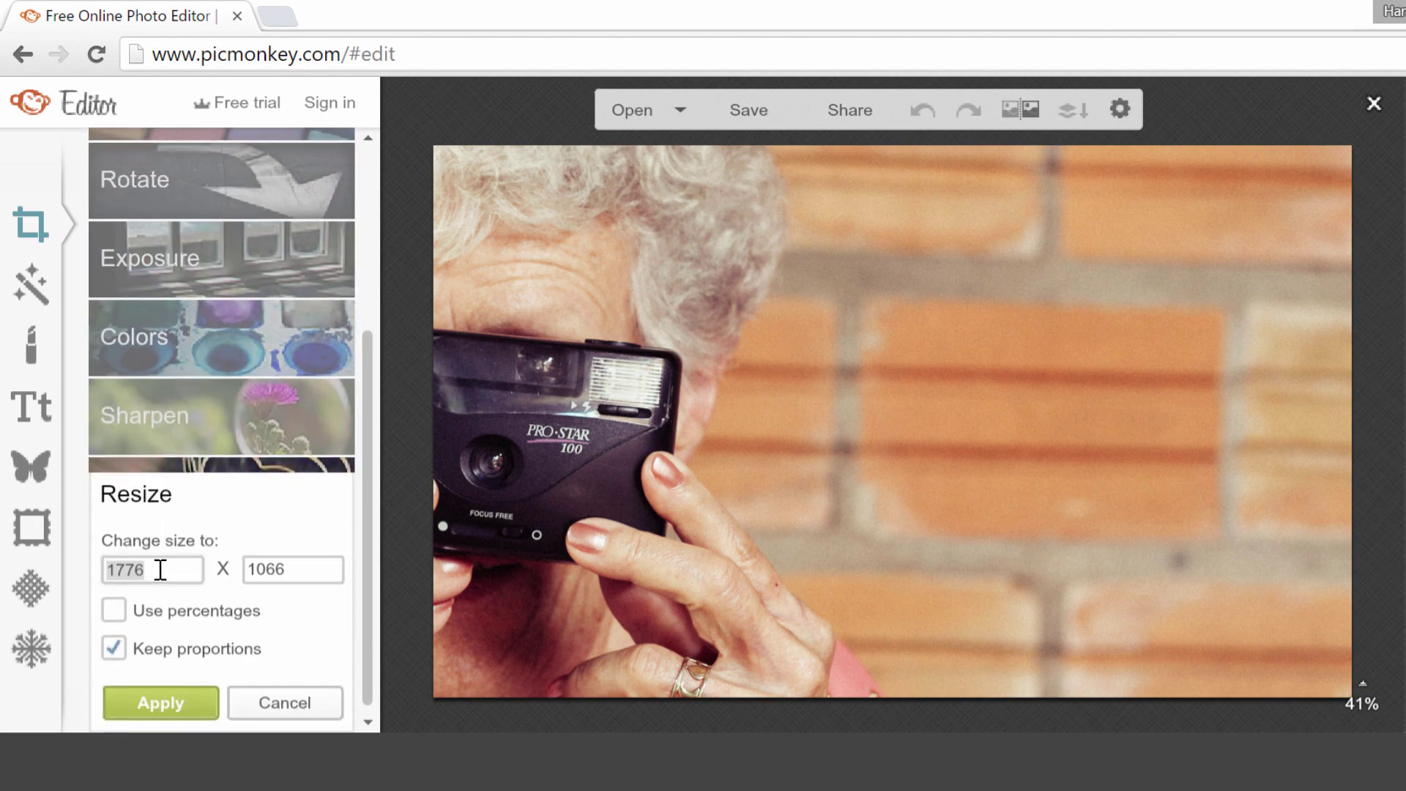
text(760)
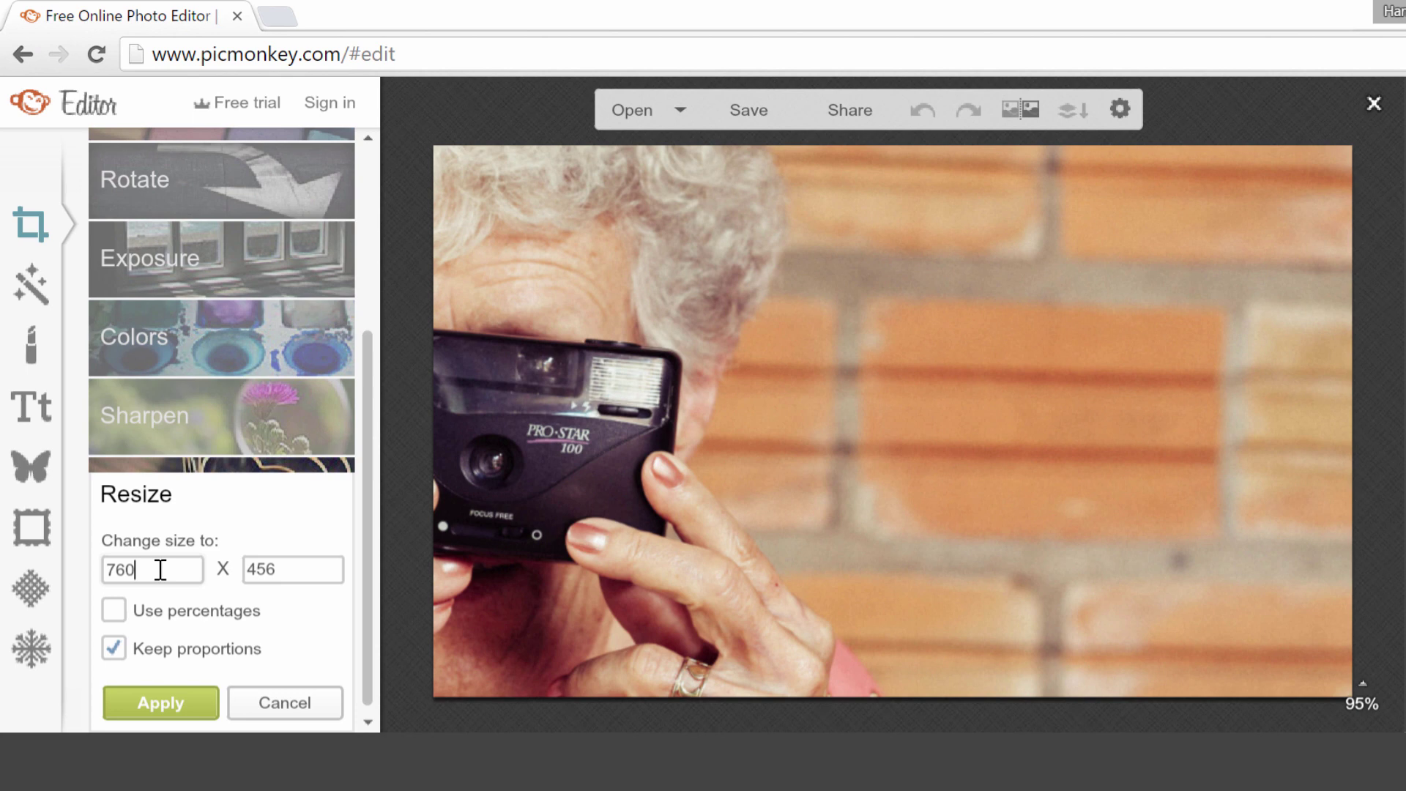
click(153, 695)
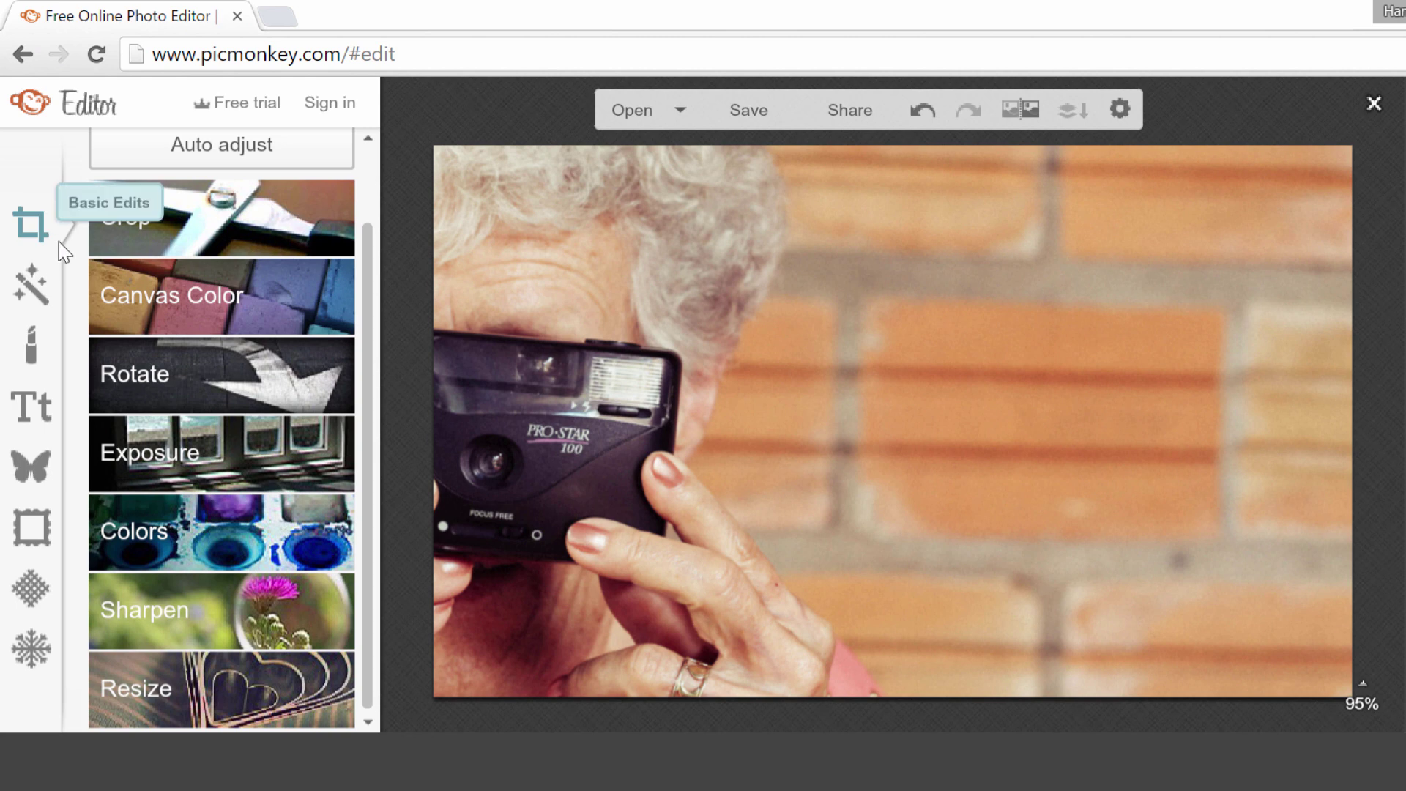
Step: Apply the blue Cross Process effect, then bring up the Overlays library
click(38, 296)
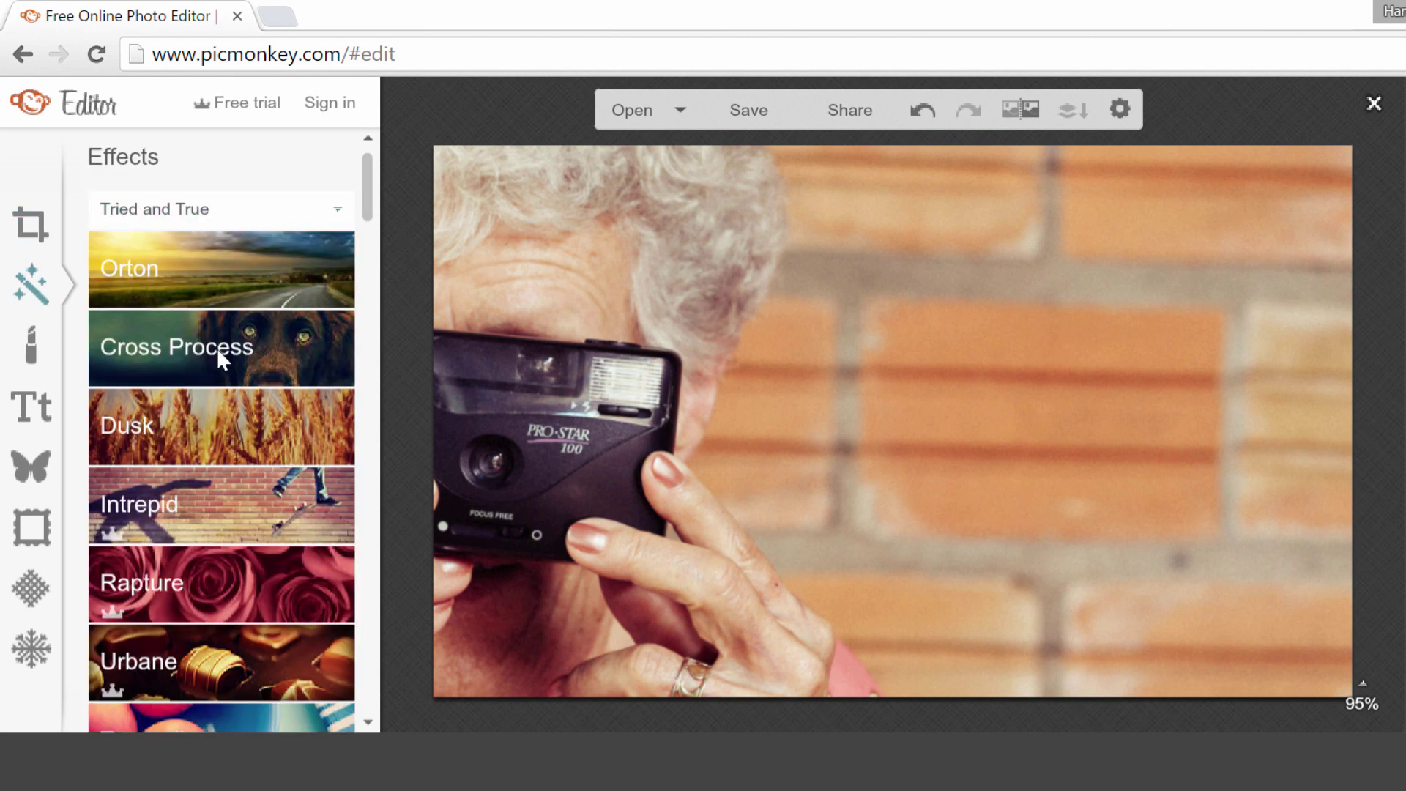
click(244, 354)
click(229, 405)
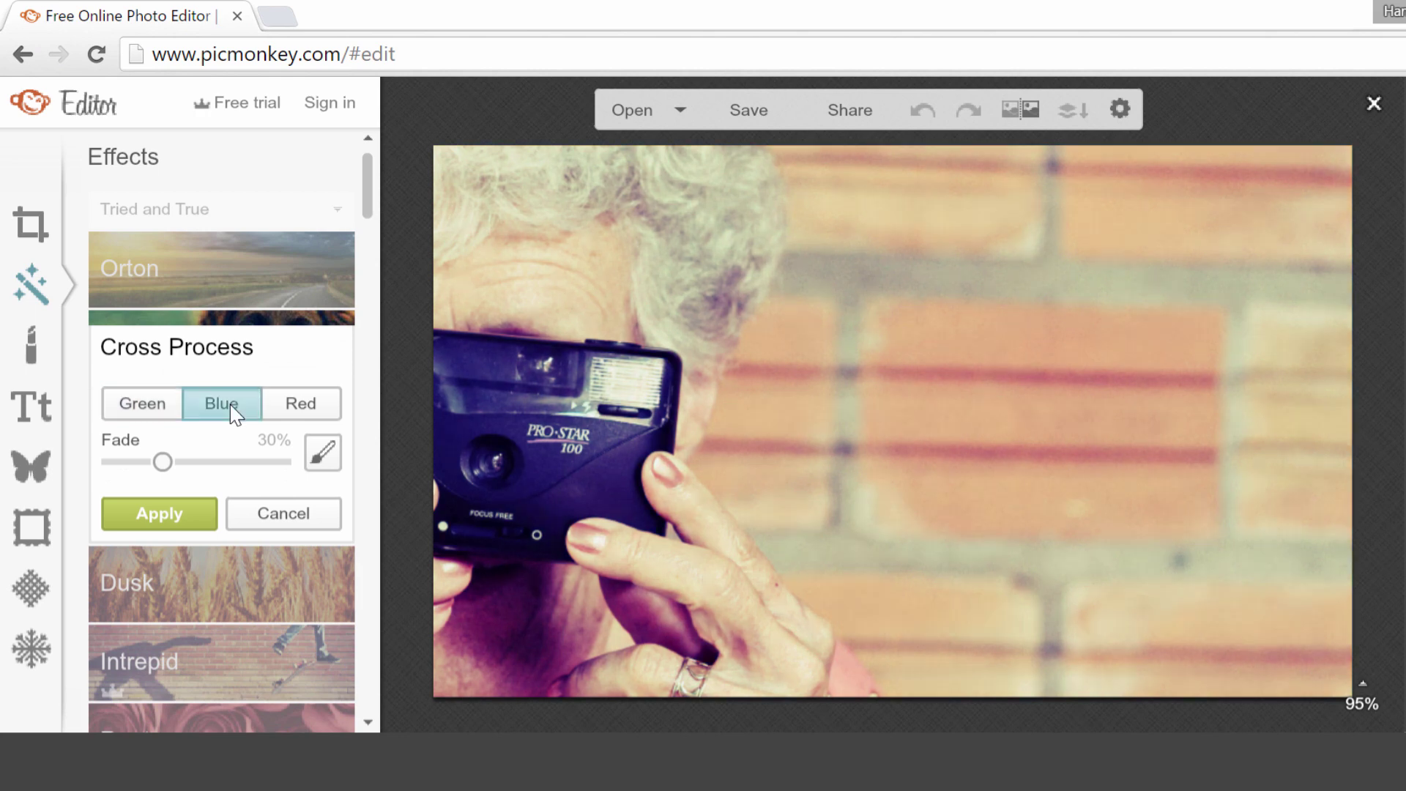
click(167, 516)
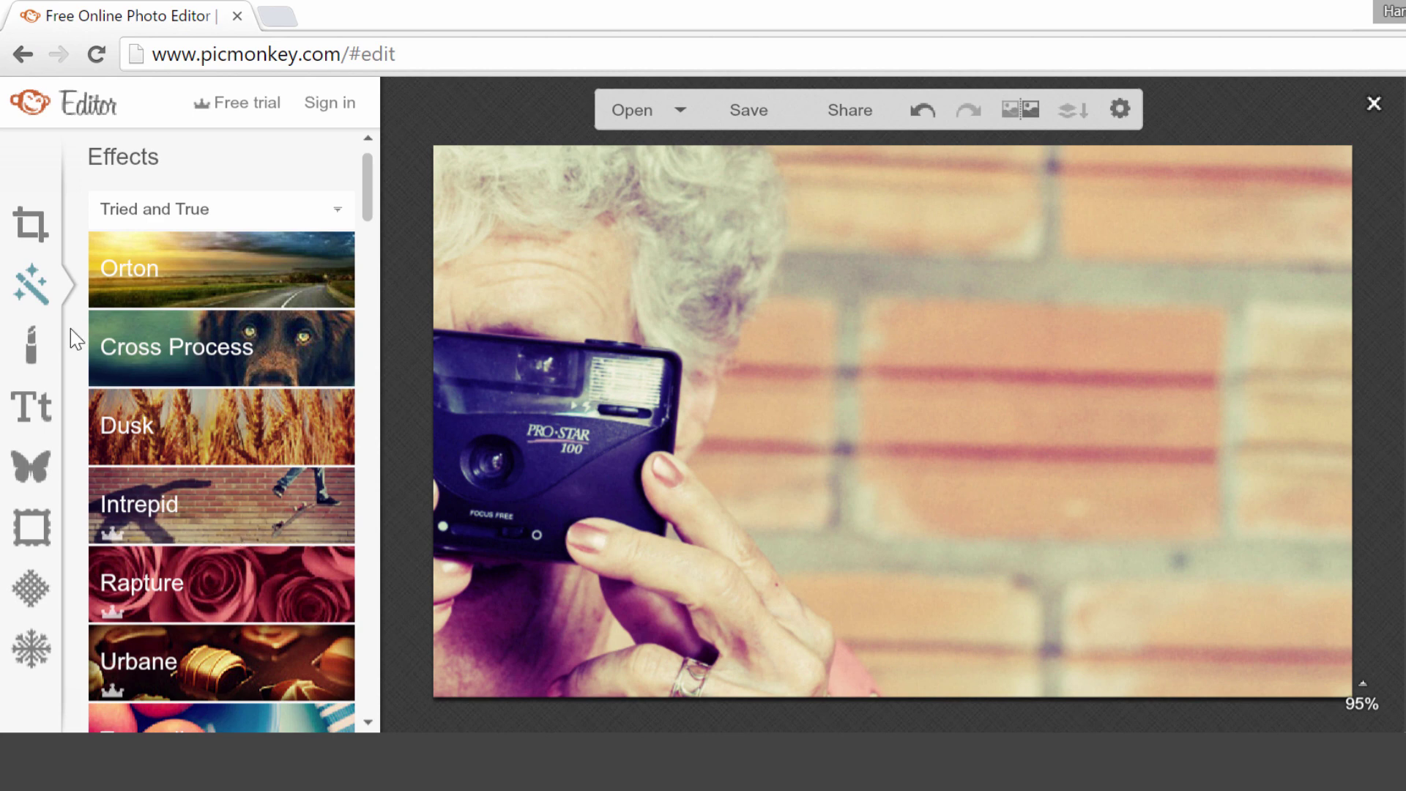
click(42, 476)
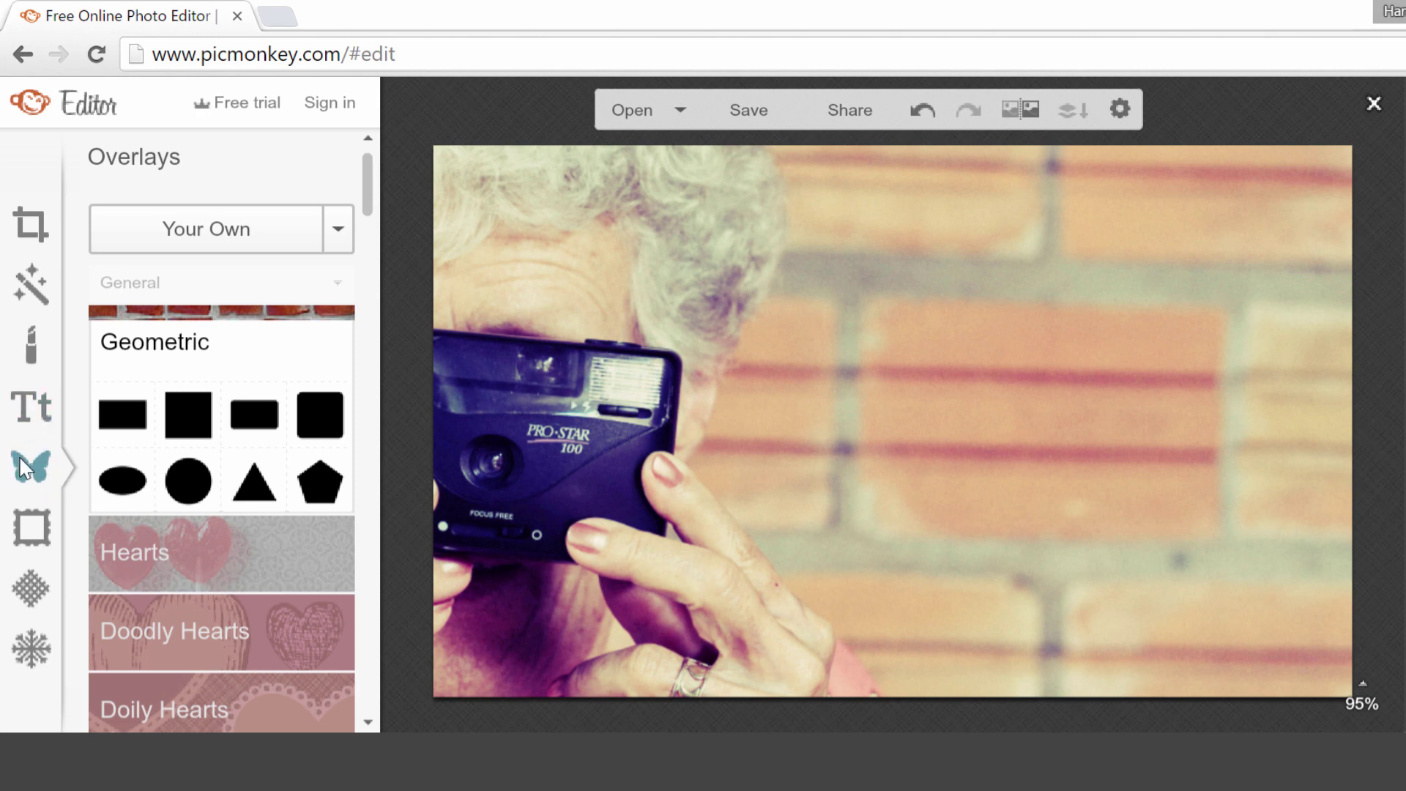
Step: Stretch a Geometric rectangle overlay over the whole photo and open its colour choices
click(183, 536)
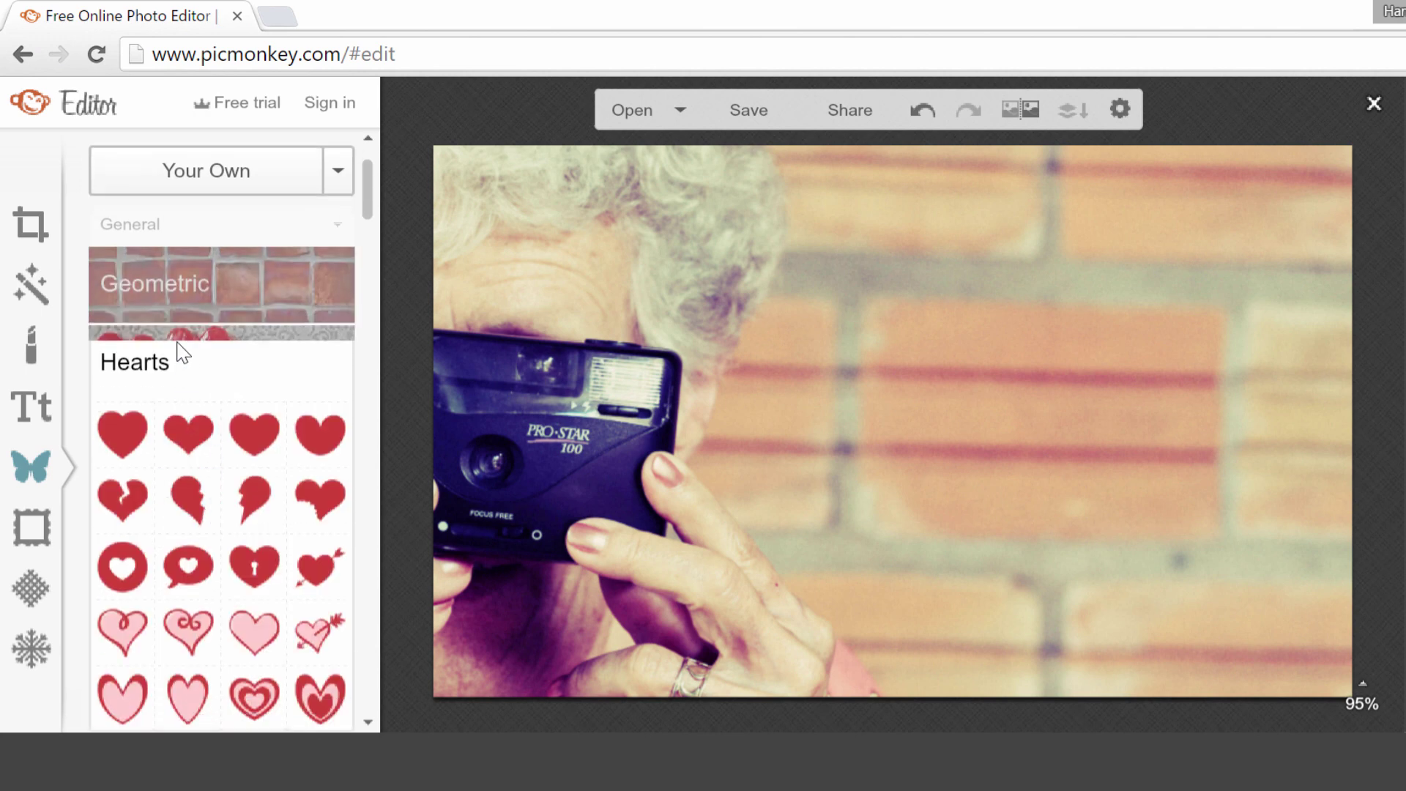
click(237, 285)
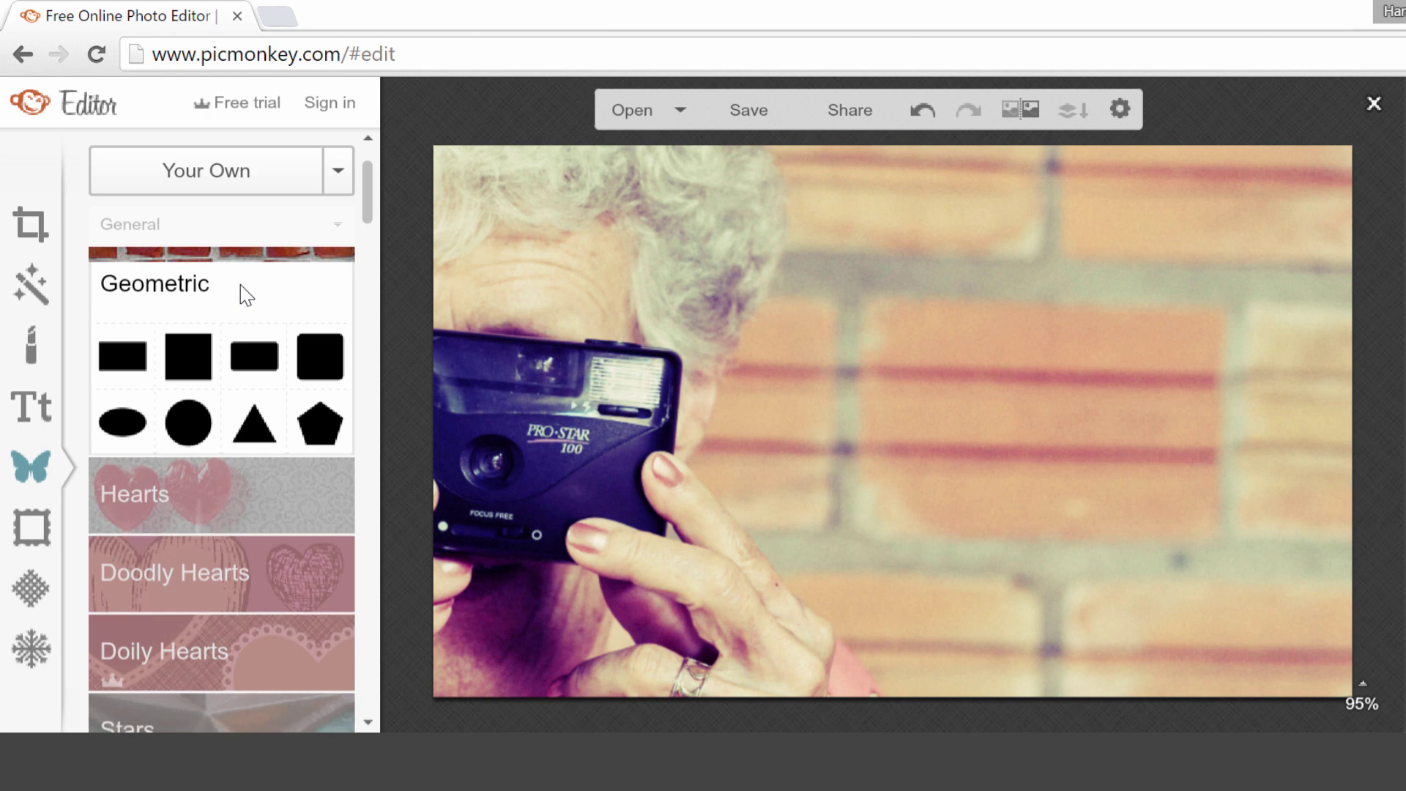
click(121, 366)
drag(915, 375, 471, 157)
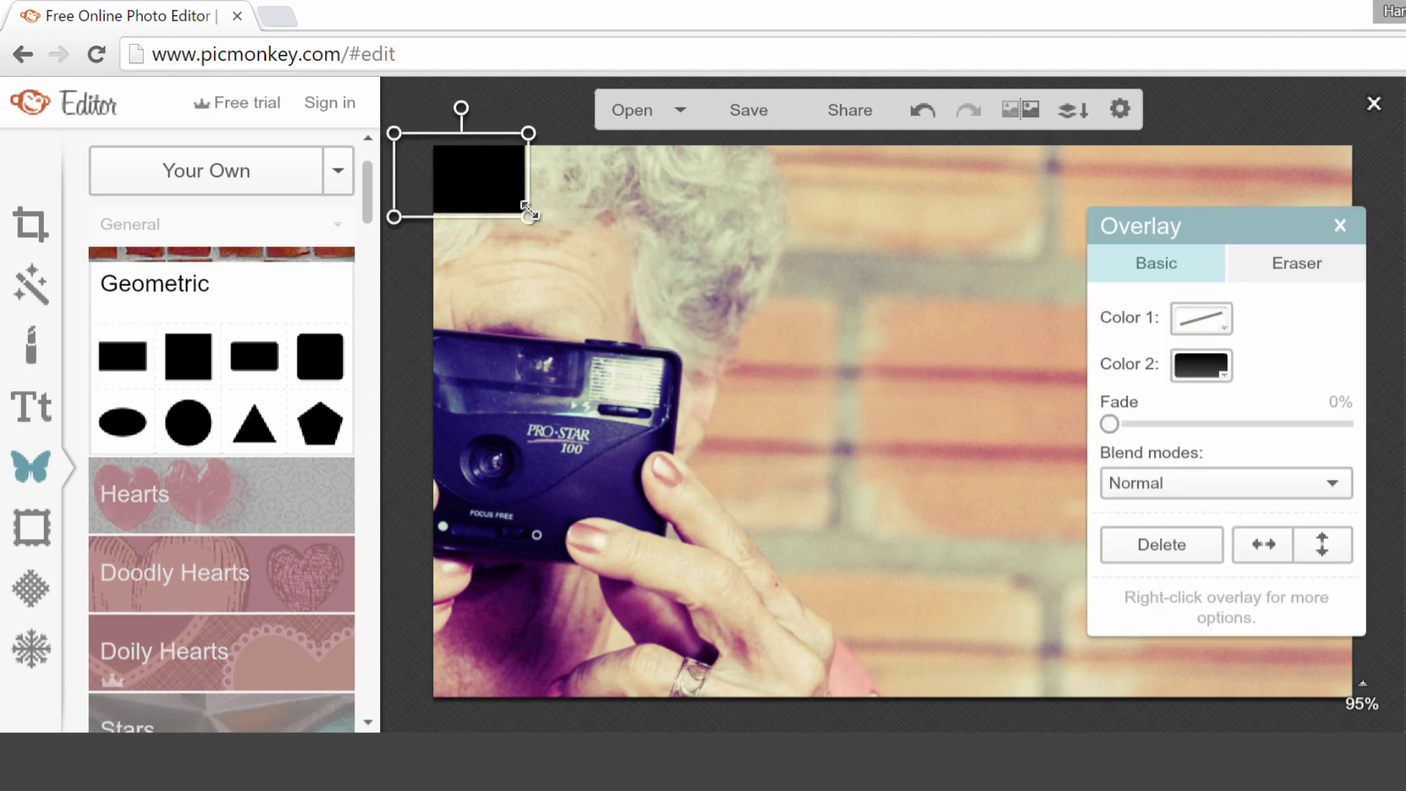
drag(527, 217, 1394, 712)
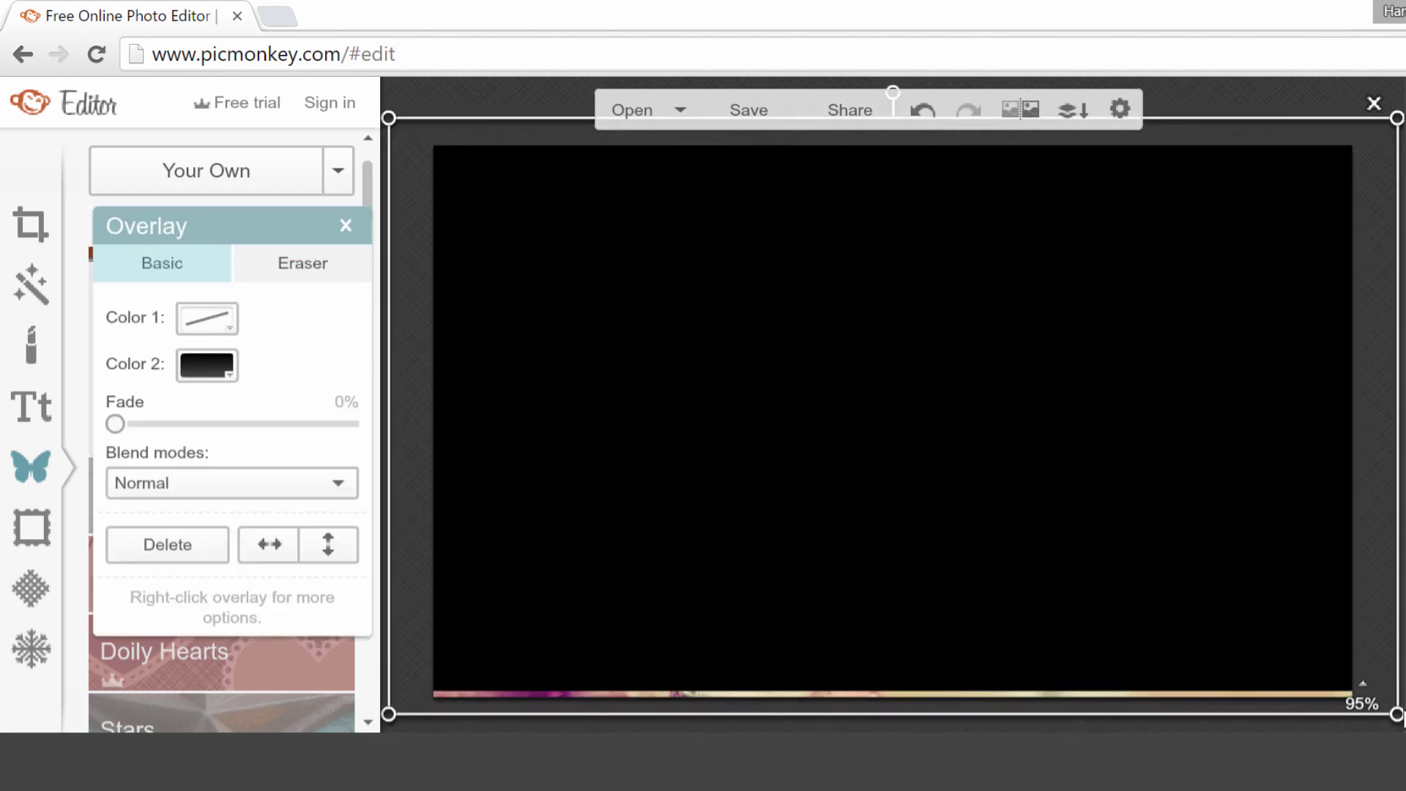
drag(1395, 712, 1405, 723)
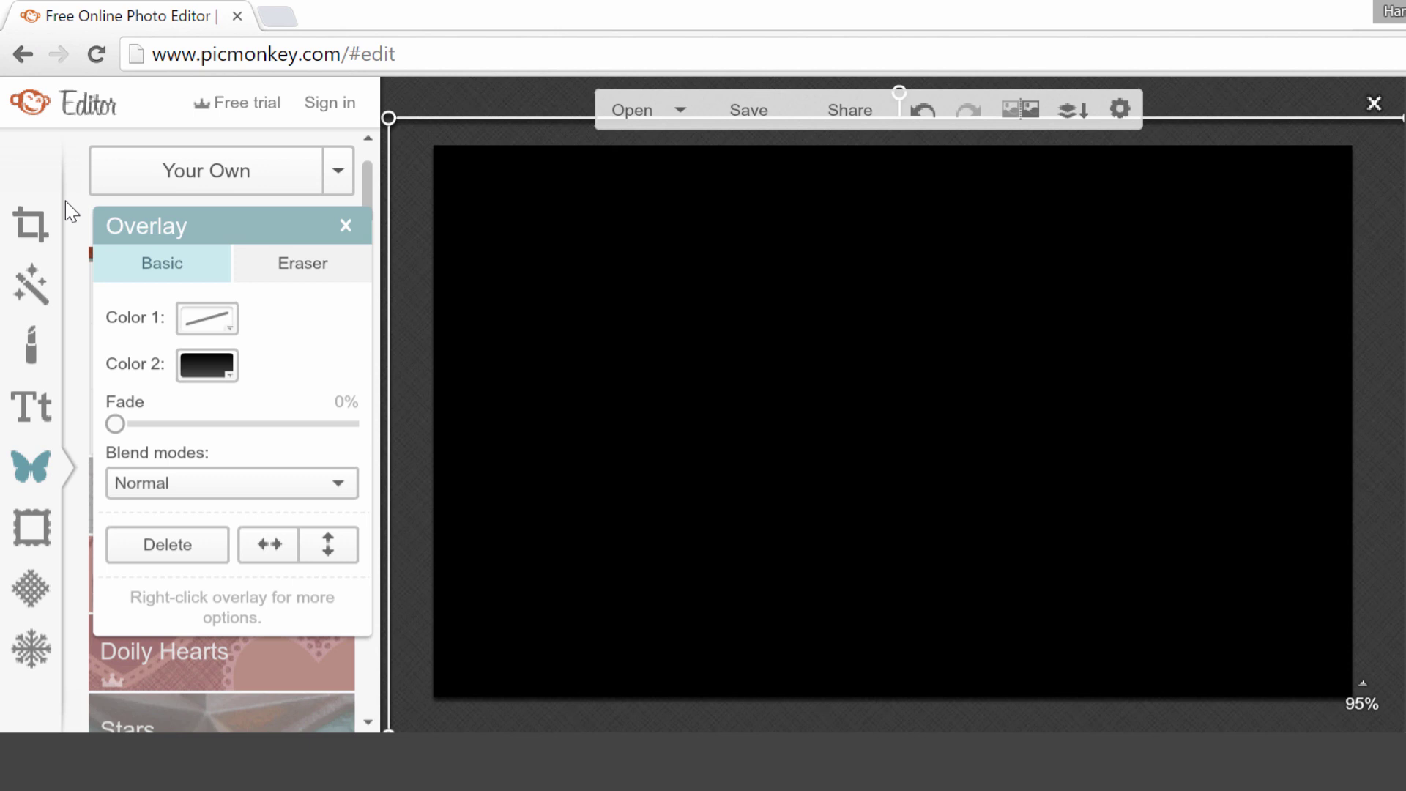
drag(215, 223, 378, 212)
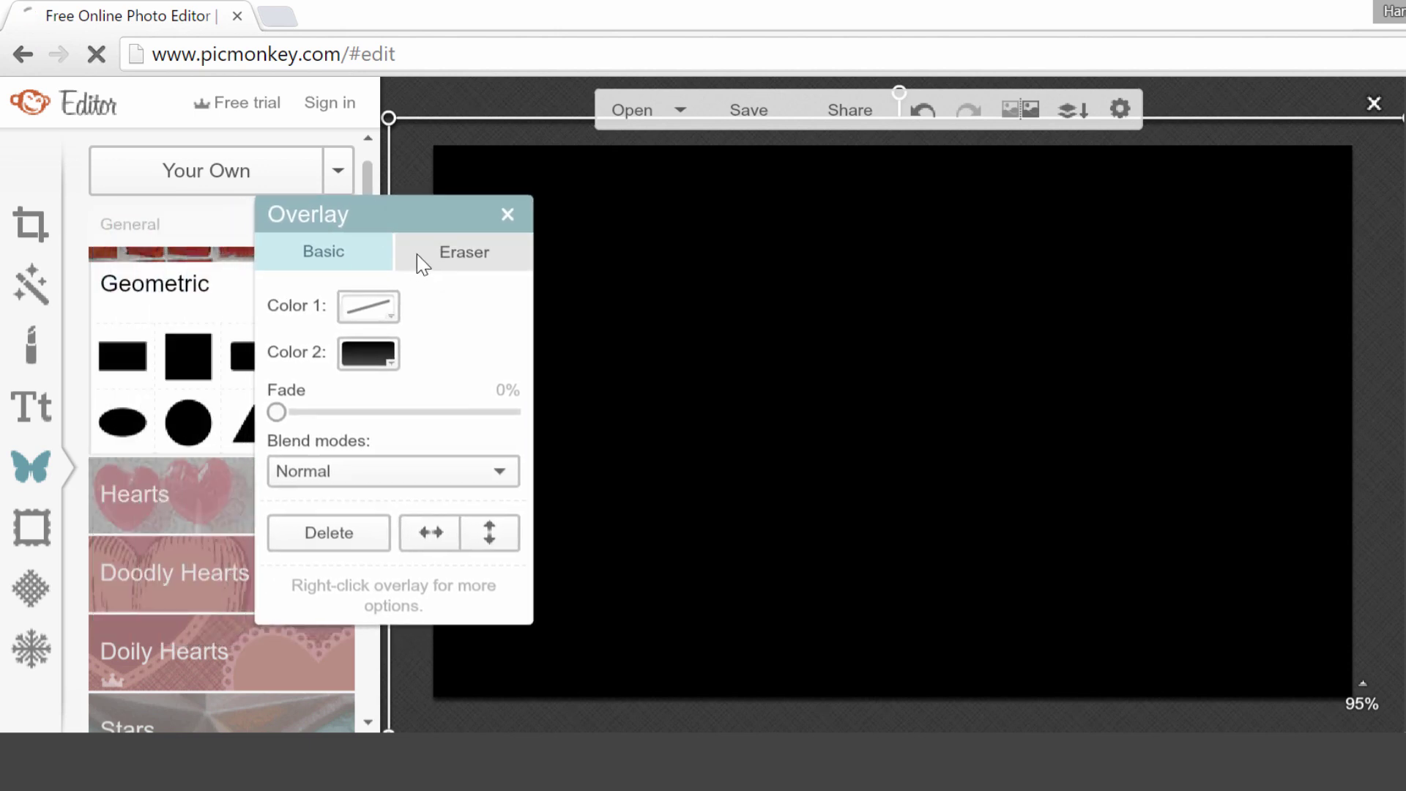
click(369, 355)
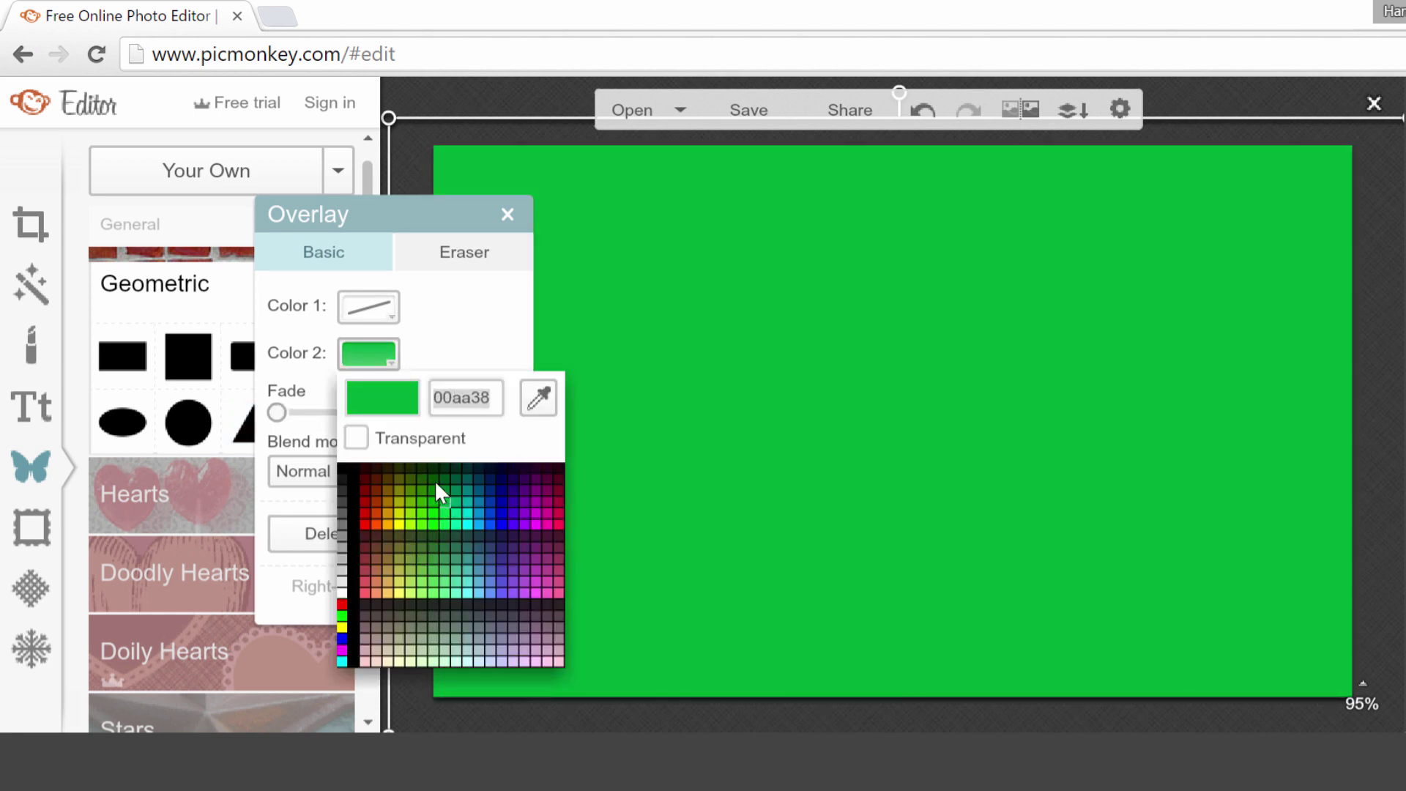
Step: Set the overlay's colour to black 000000 and fade it to 50%
click(433, 469)
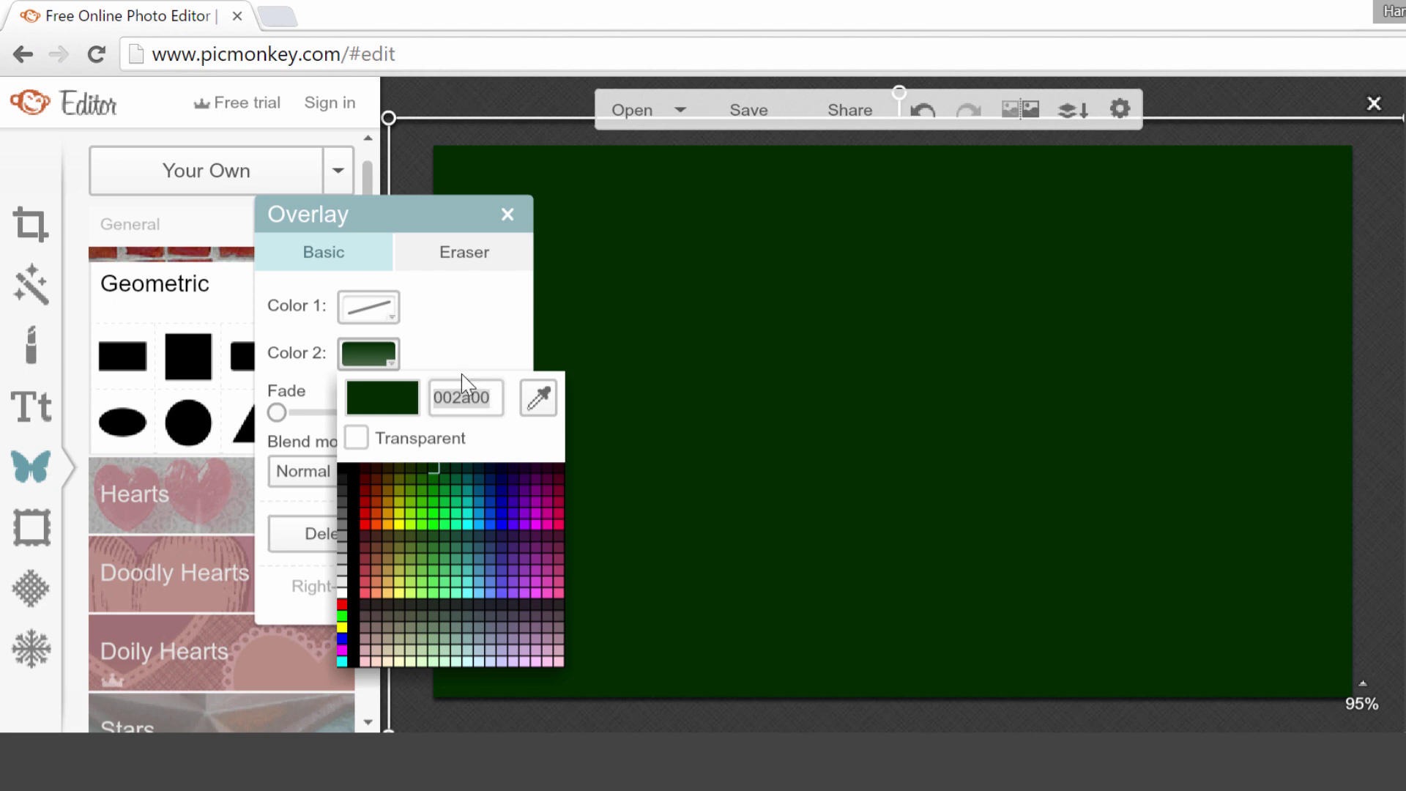
click(455, 337)
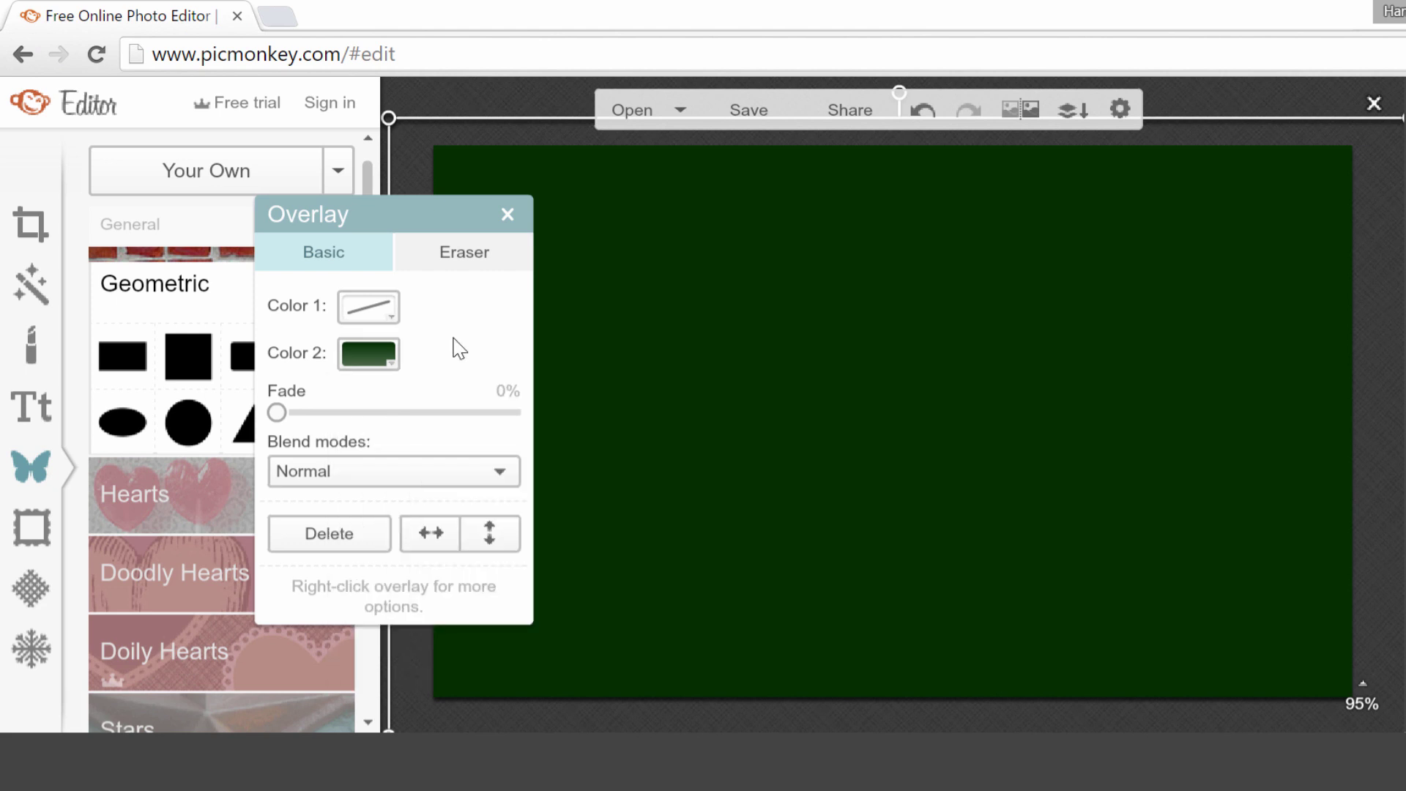
click(380, 362)
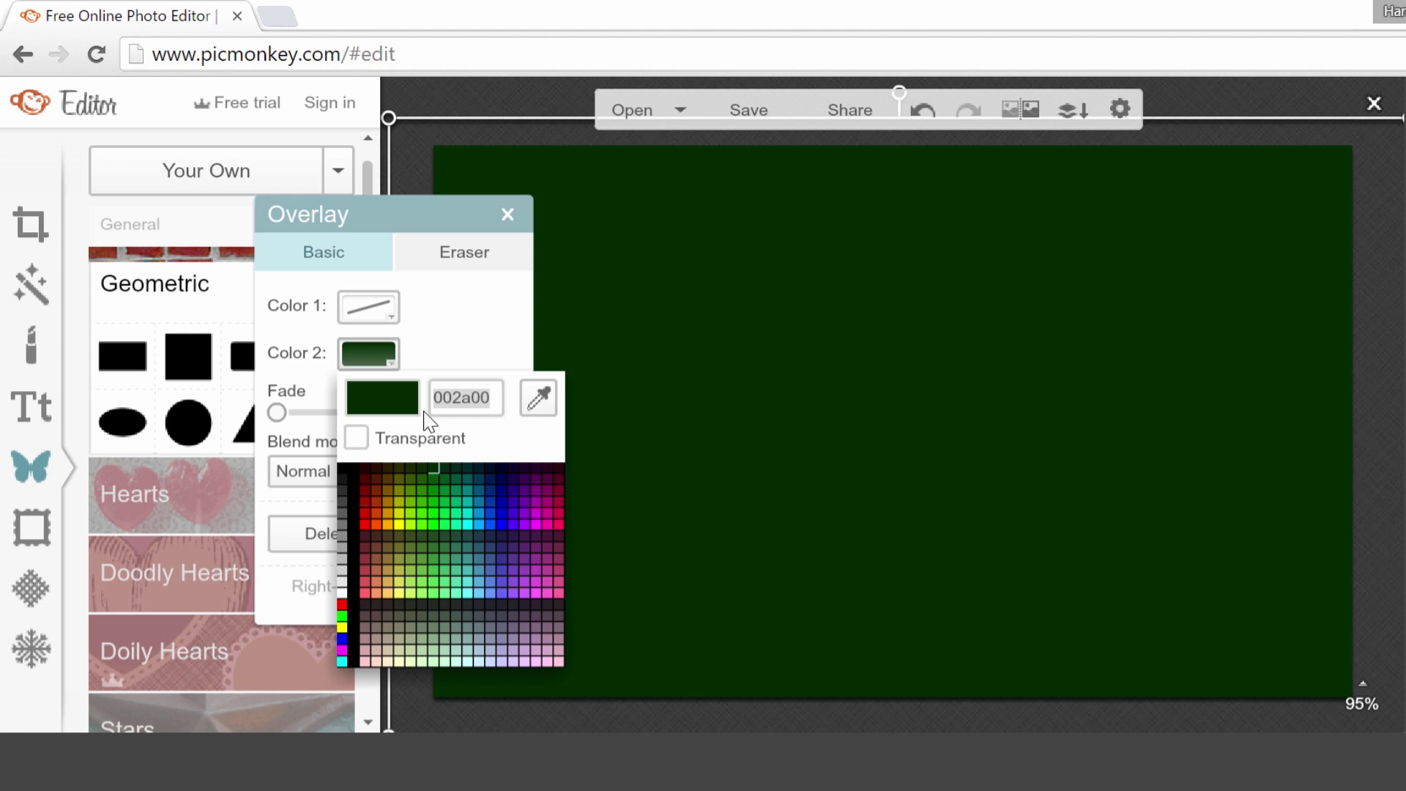
text(000000)
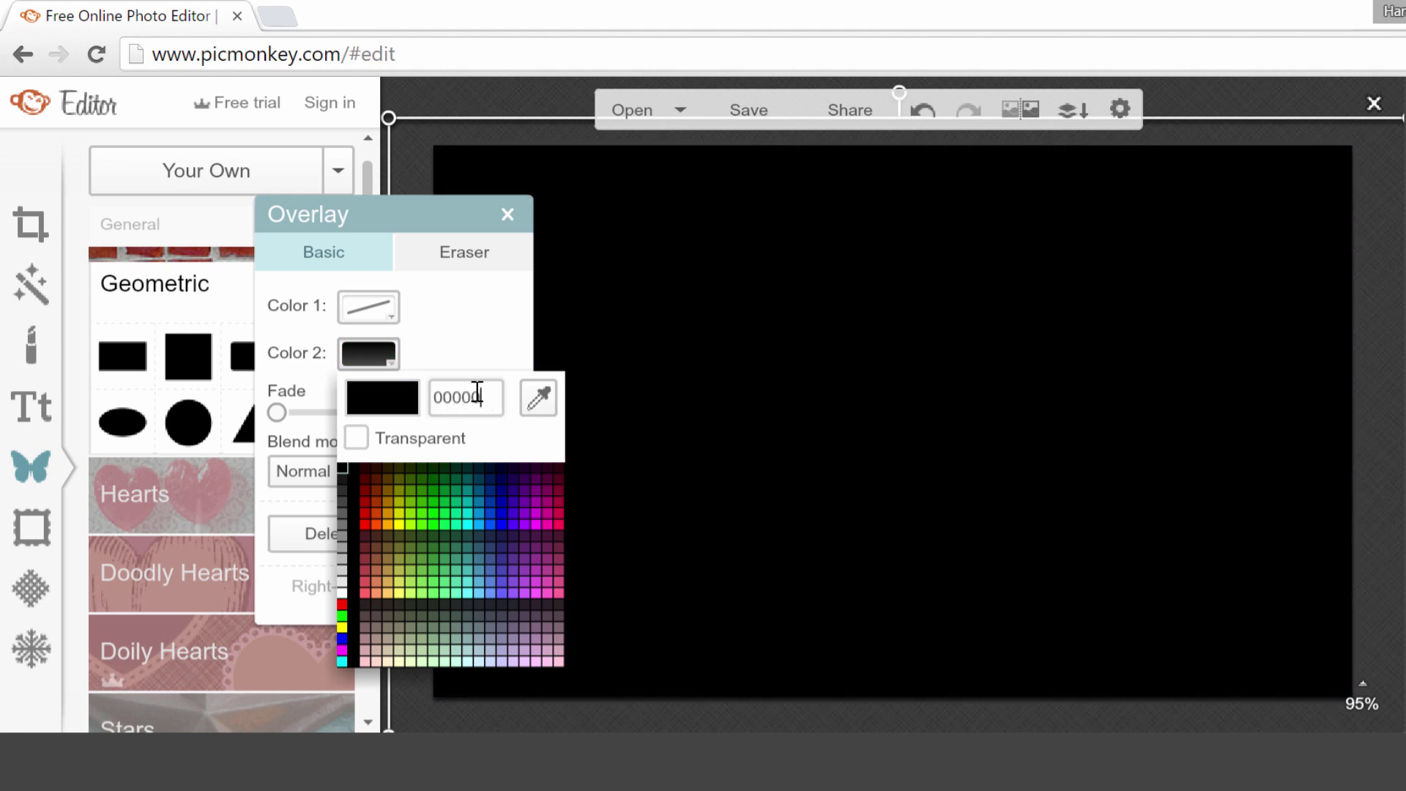
key(Return)
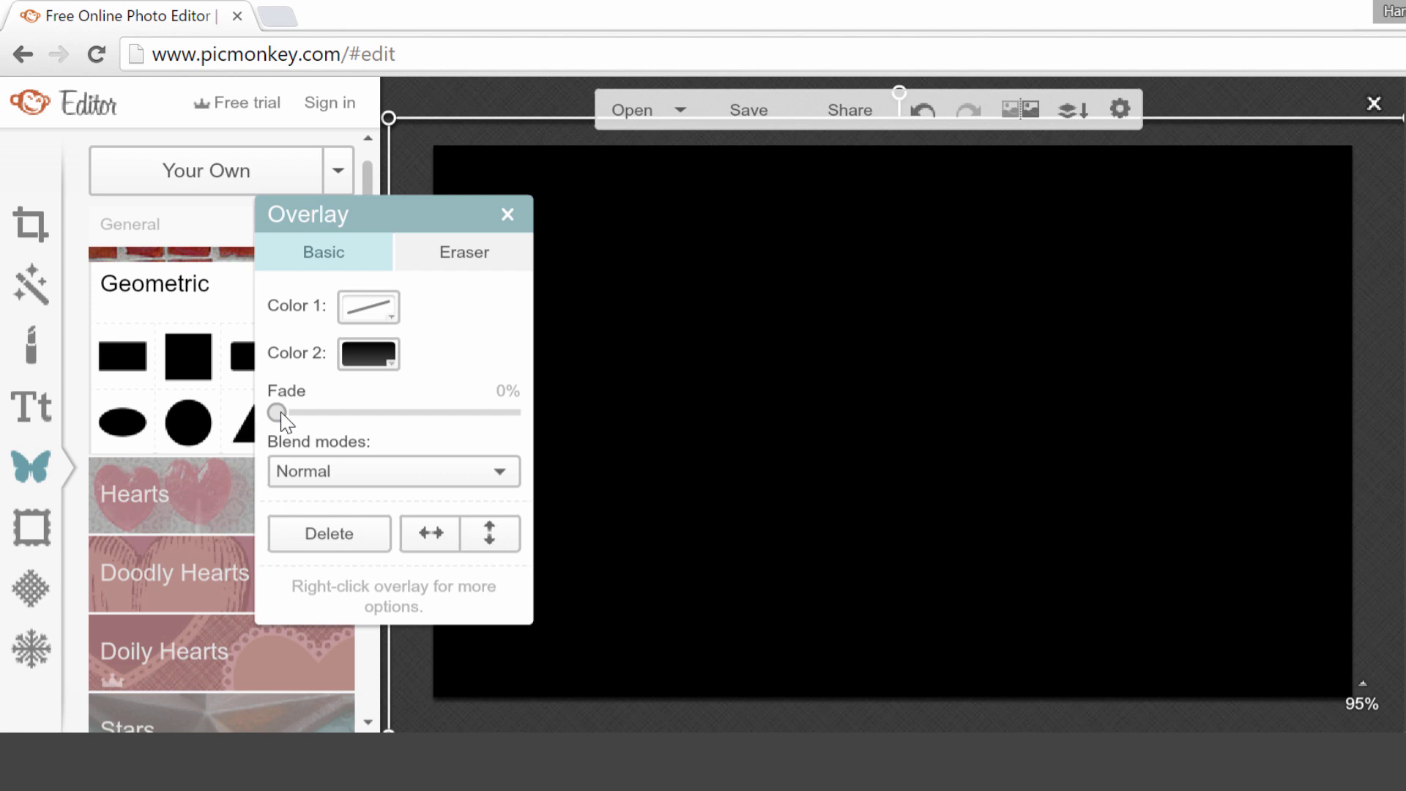
drag(282, 412, 399, 412)
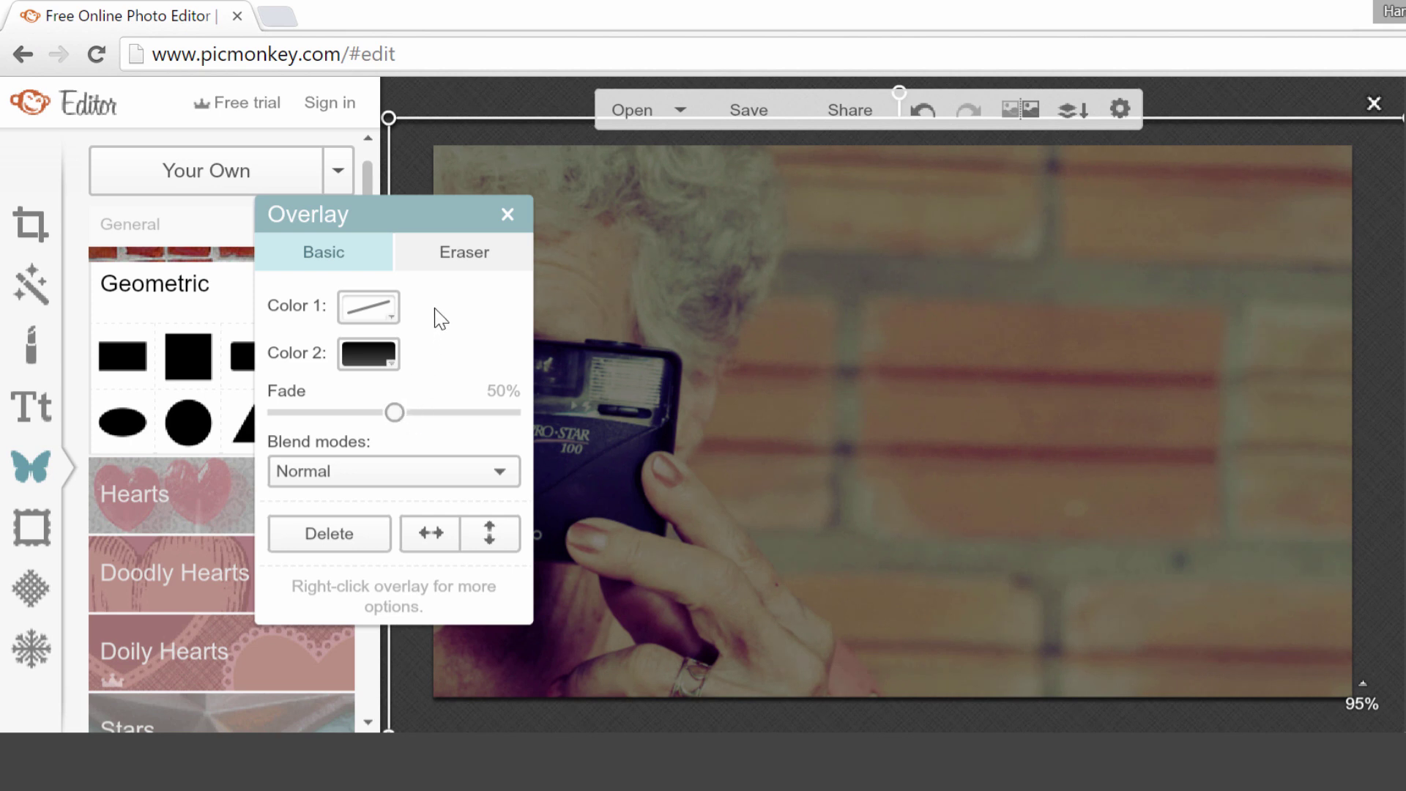
Step: Close the overlay settings and combine all image elements into the photo
click(508, 215)
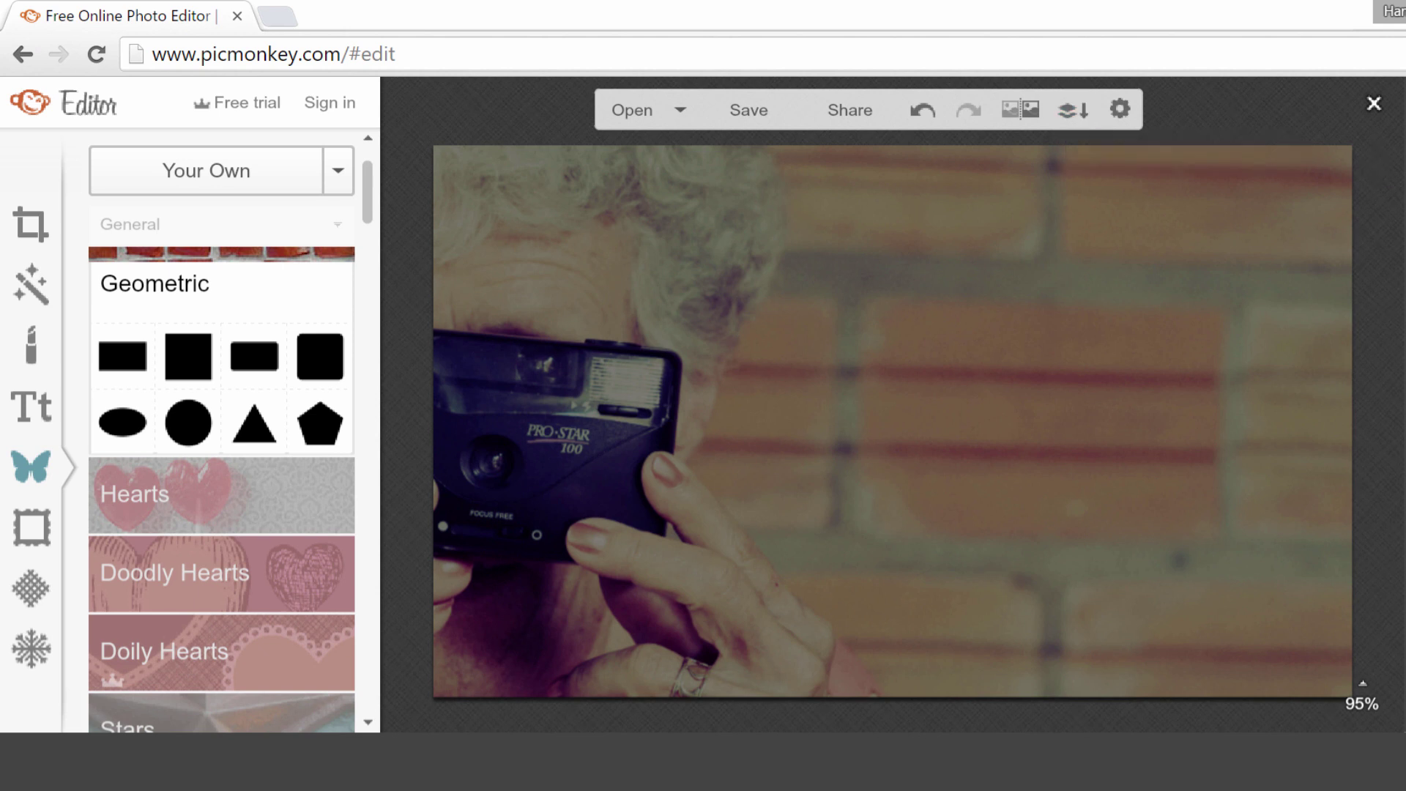
click(1073, 111)
click(124, 359)
Step: Add a Roboto text box on the right and paste the stock-photos headline into it
click(28, 412)
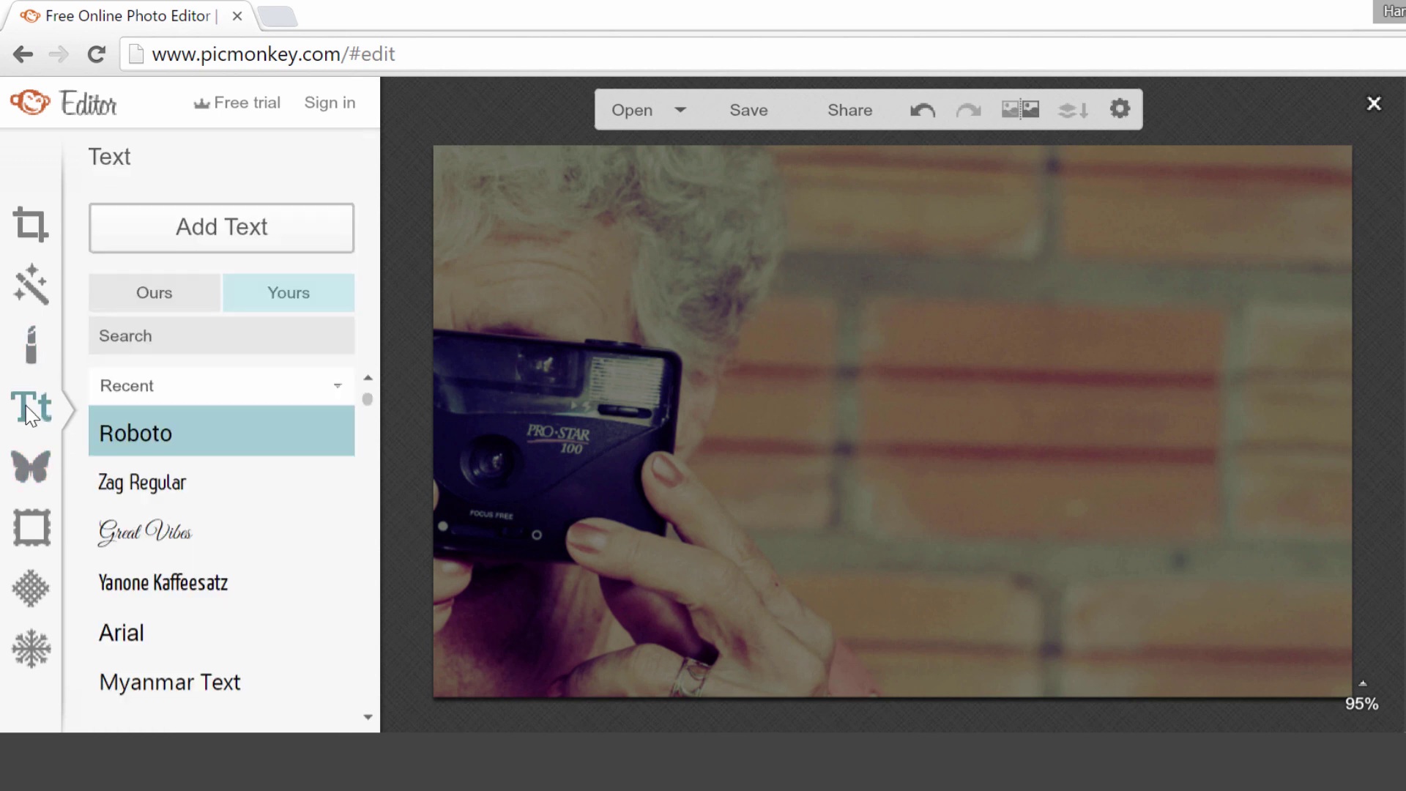
click(131, 299)
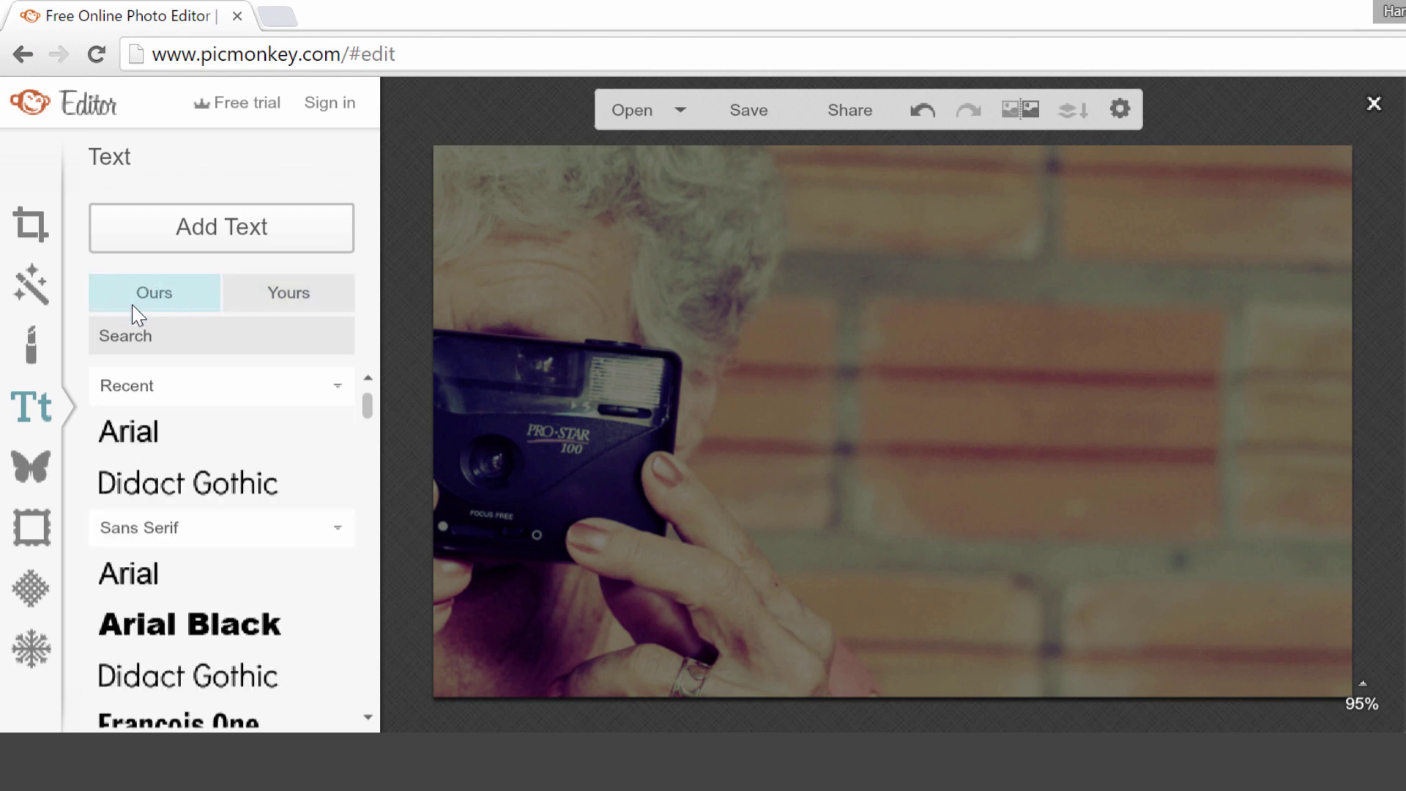
click(293, 295)
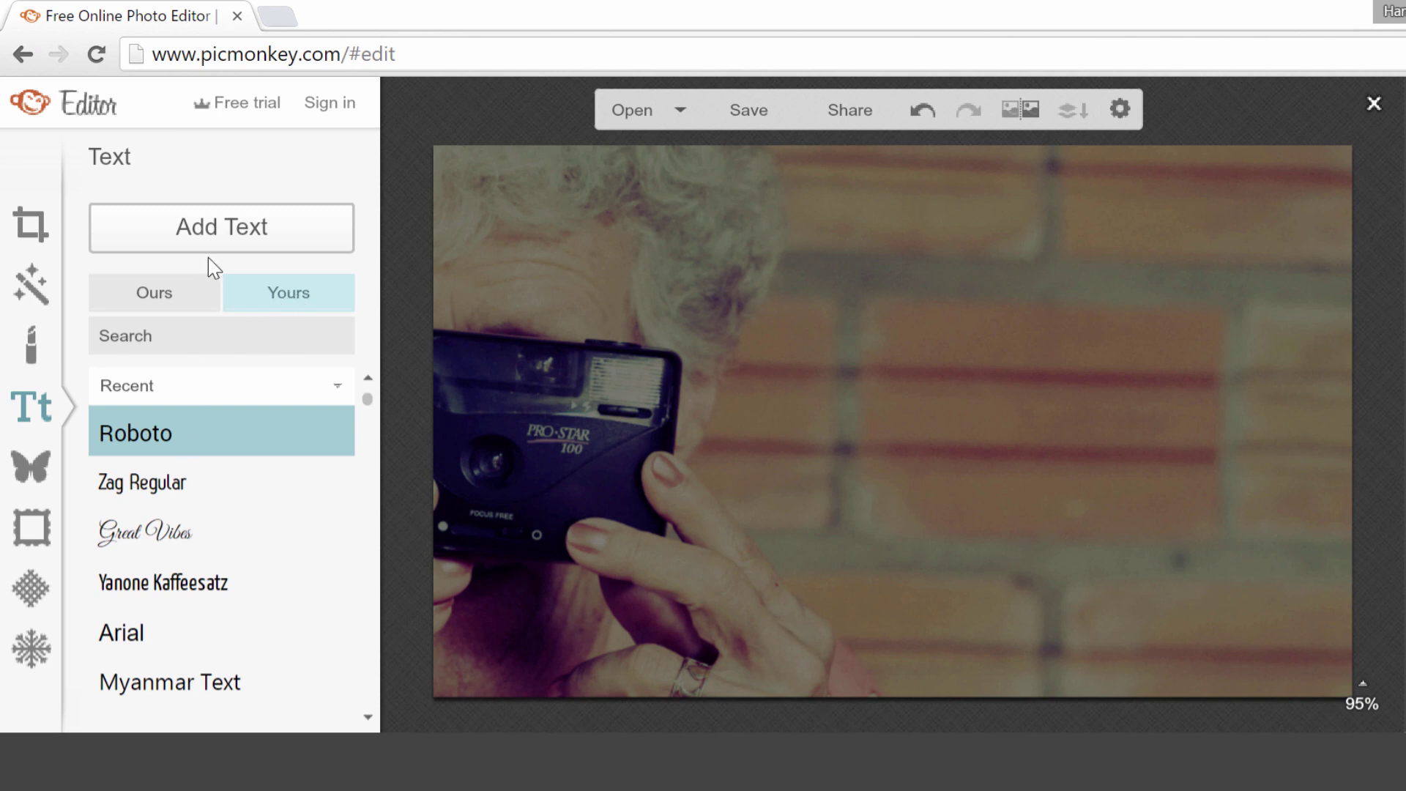
click(220, 230)
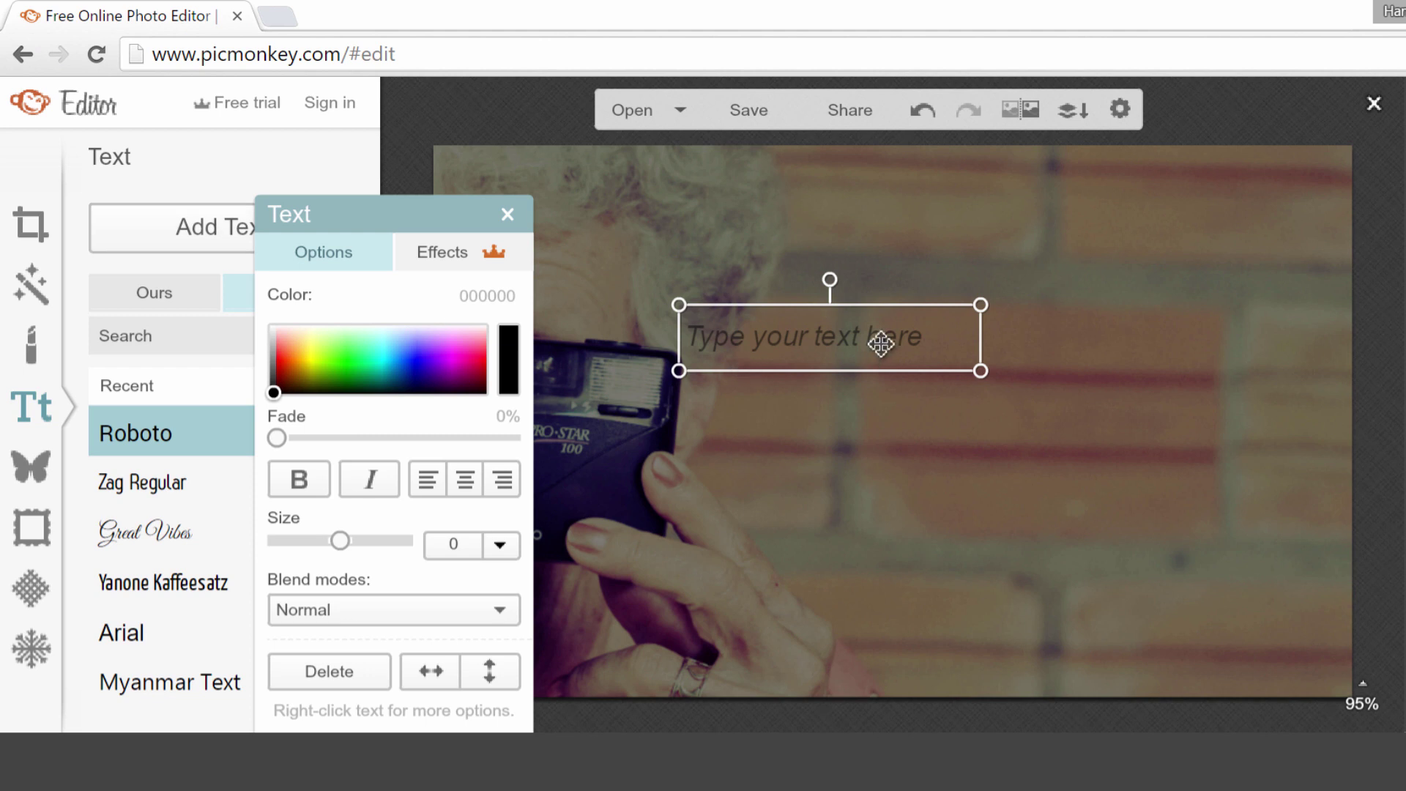
drag(879, 336, 1039, 361)
click(991, 364)
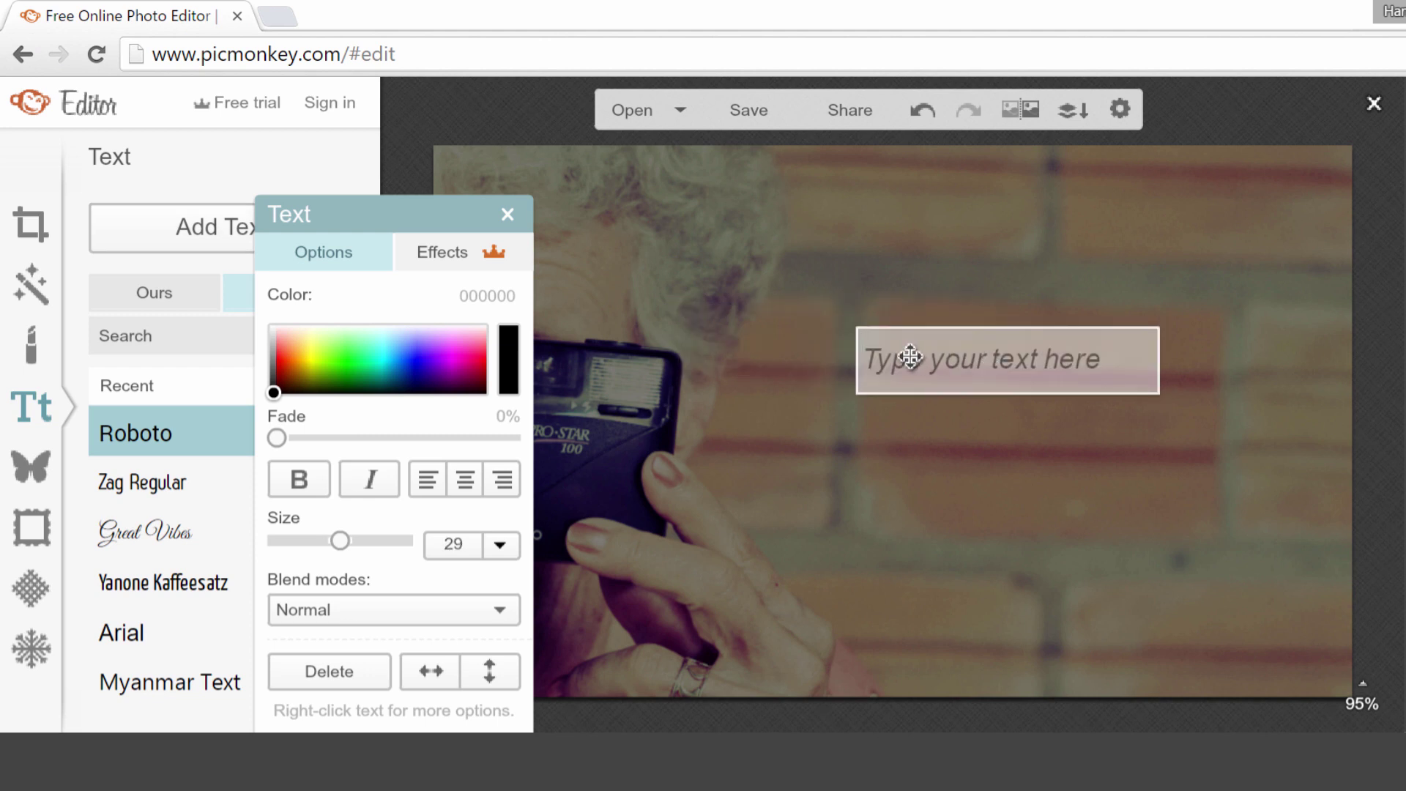
text(How To Use Free Stock Photos on Your Site Without Damaging Your Conversions)
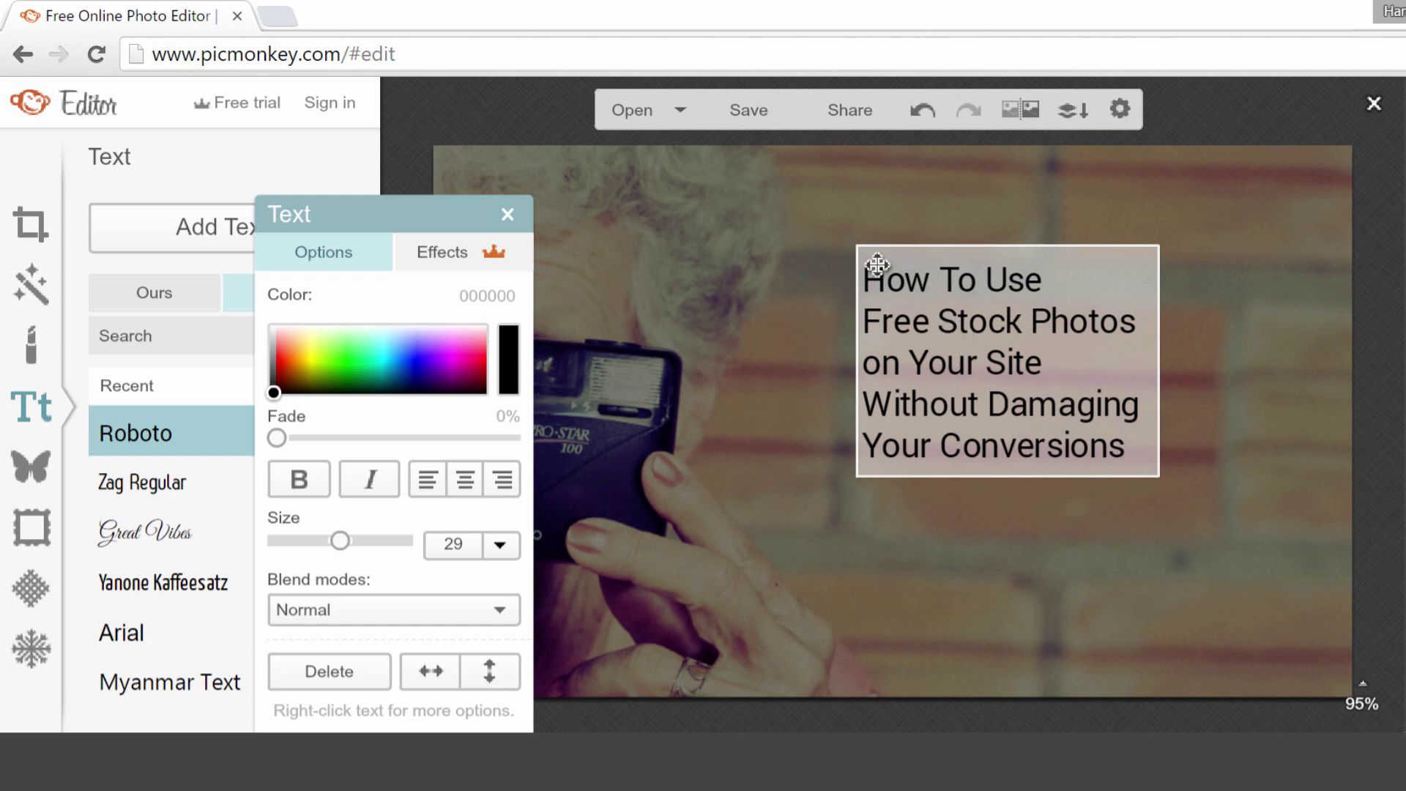
Step: Make the headline white, size 45, centre-aligned, widened into five lines at upper right
drag(864, 268, 1139, 449)
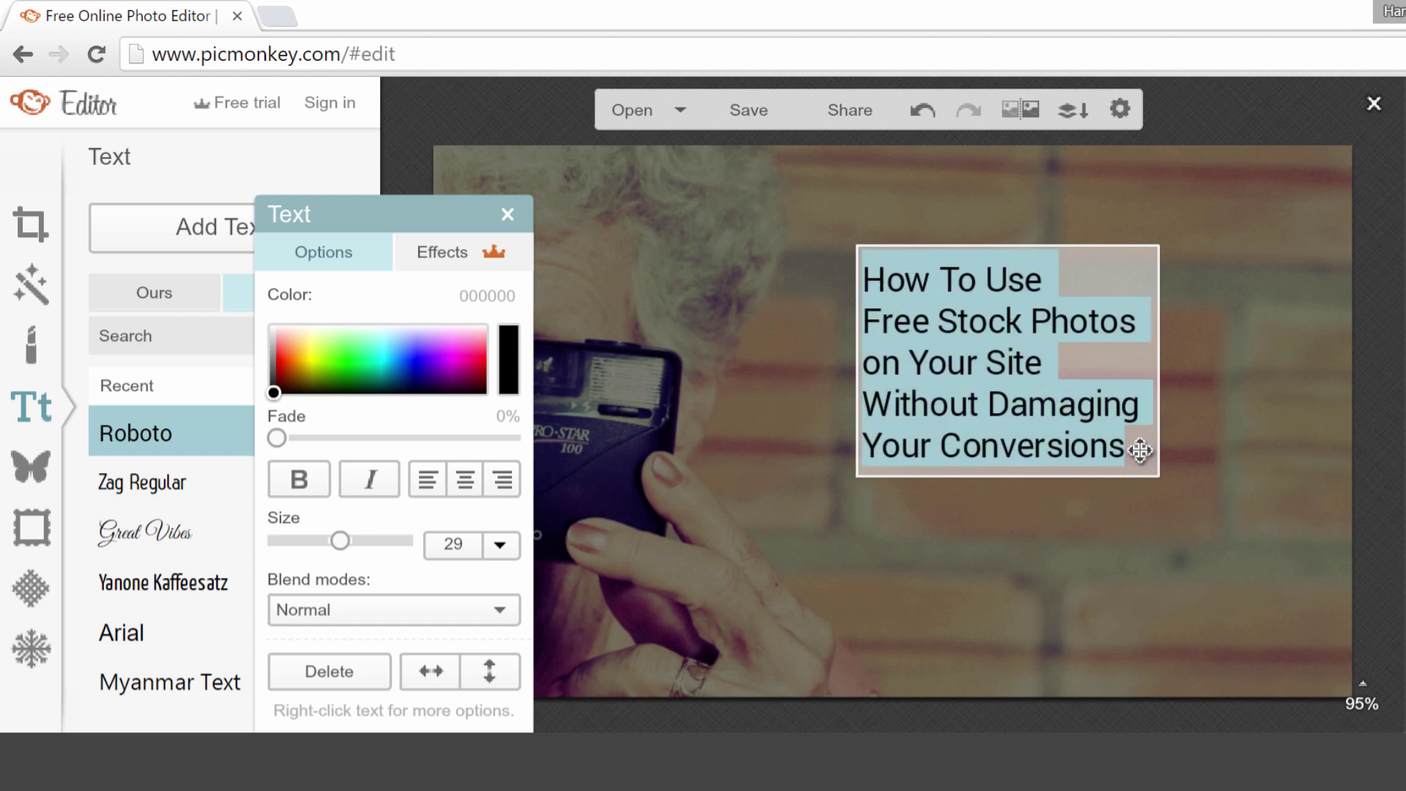
drag(274, 393, 265, 324)
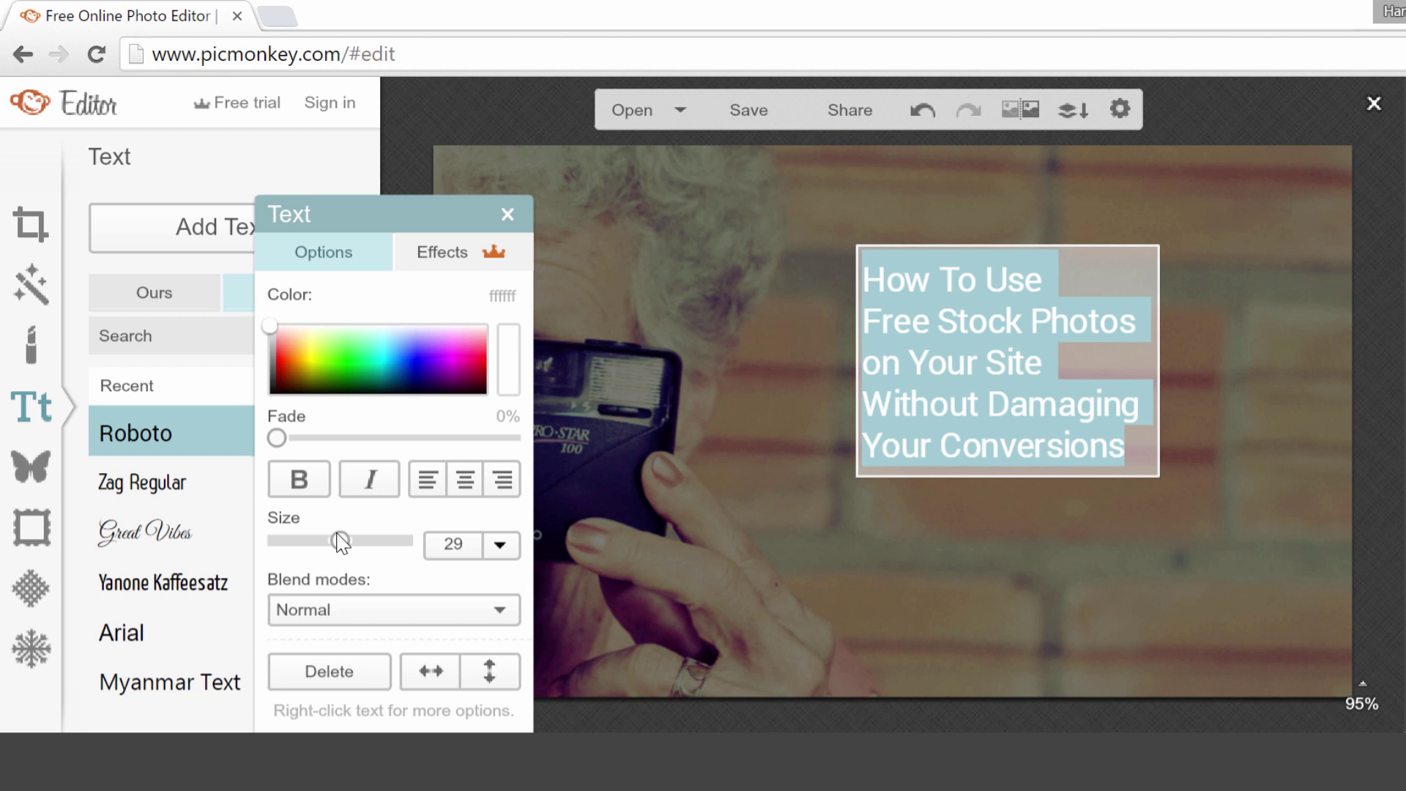
drag(339, 544, 361, 544)
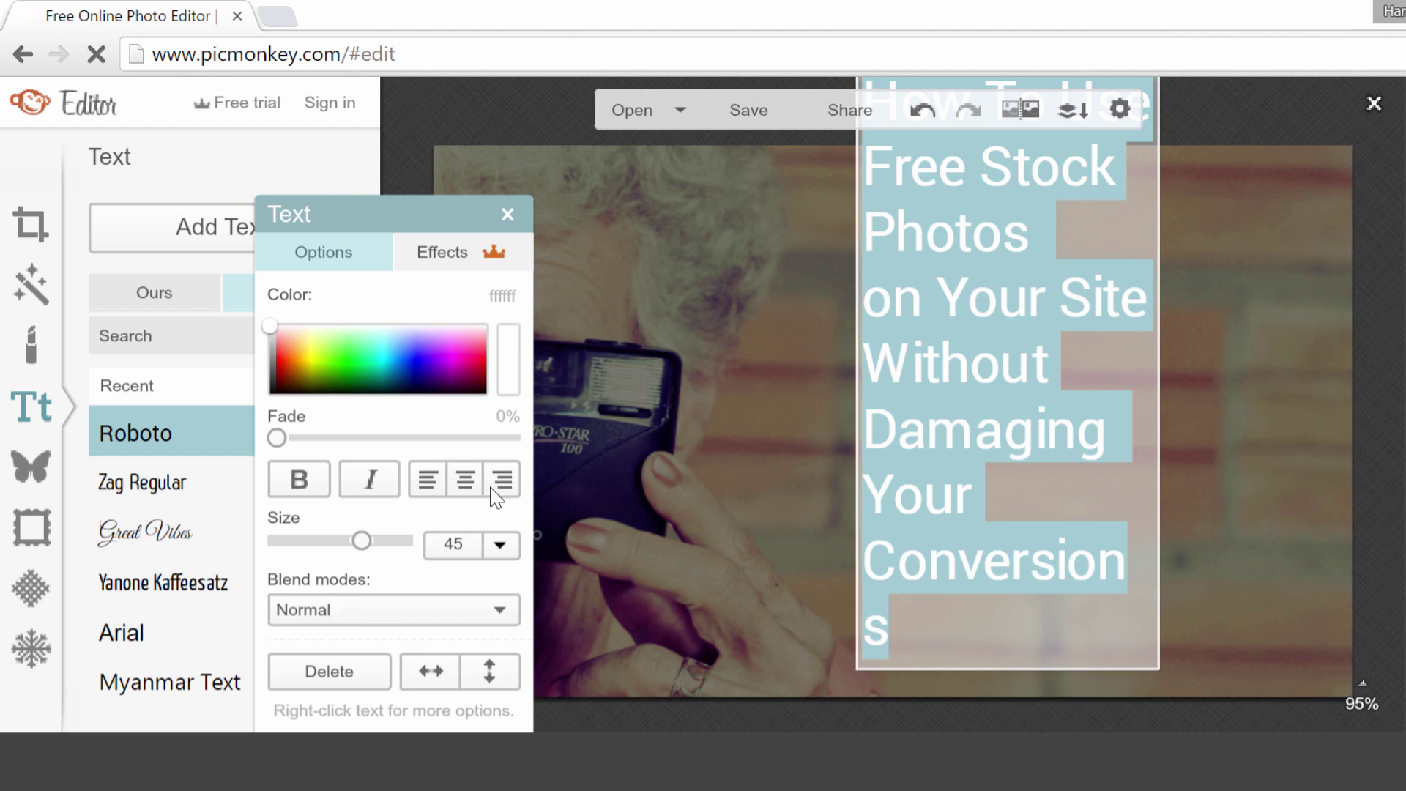
click(465, 479)
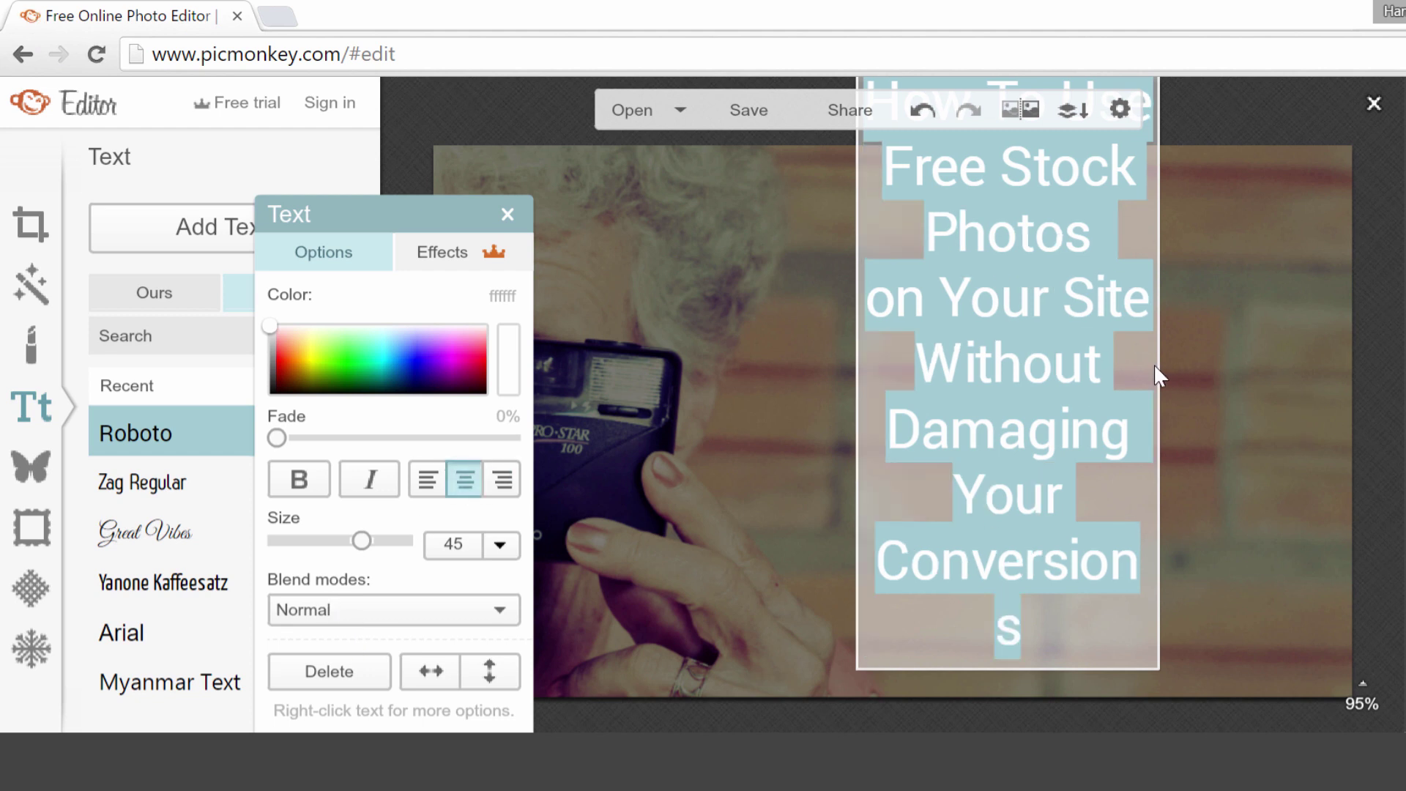
drag(1155, 374, 1336, 378)
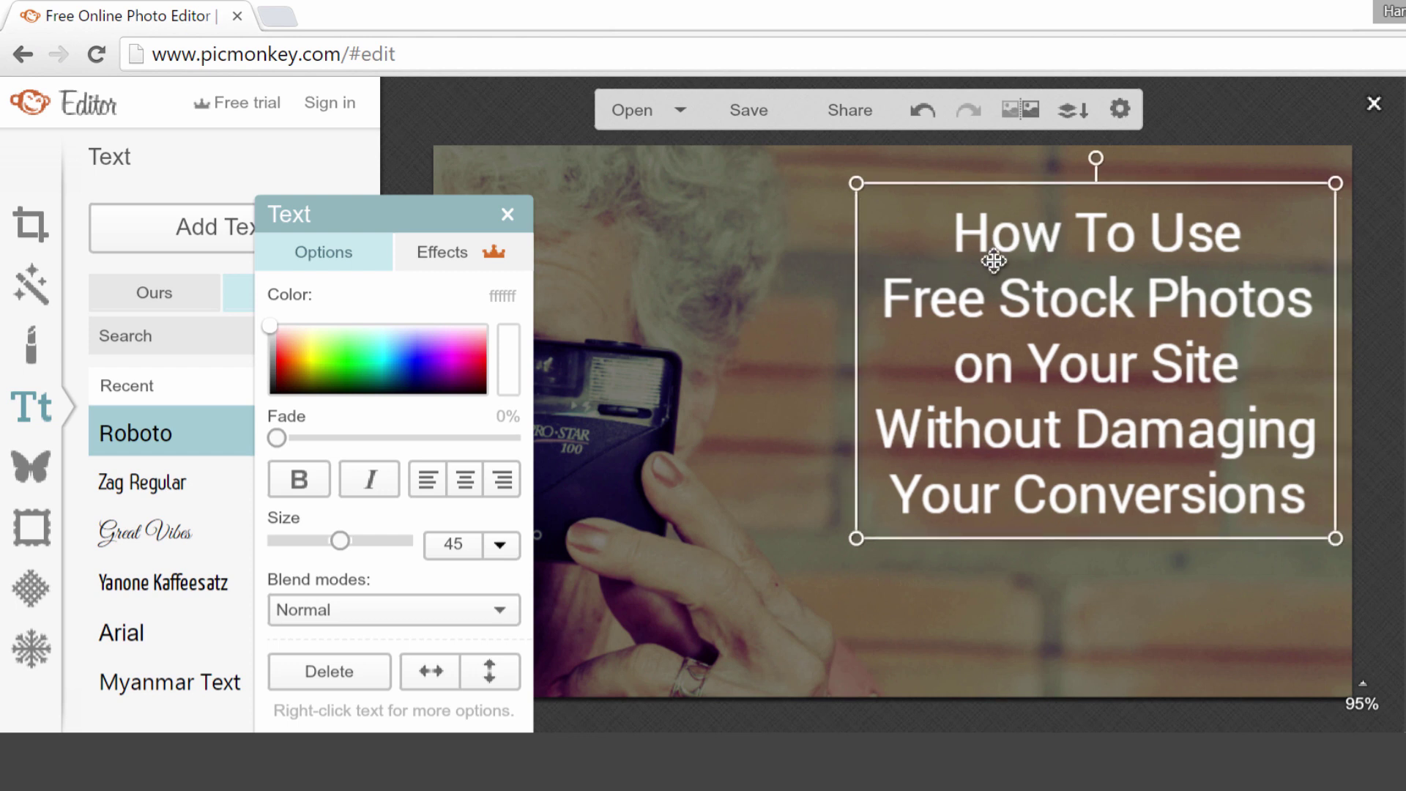
drag(1030, 292, 980, 317)
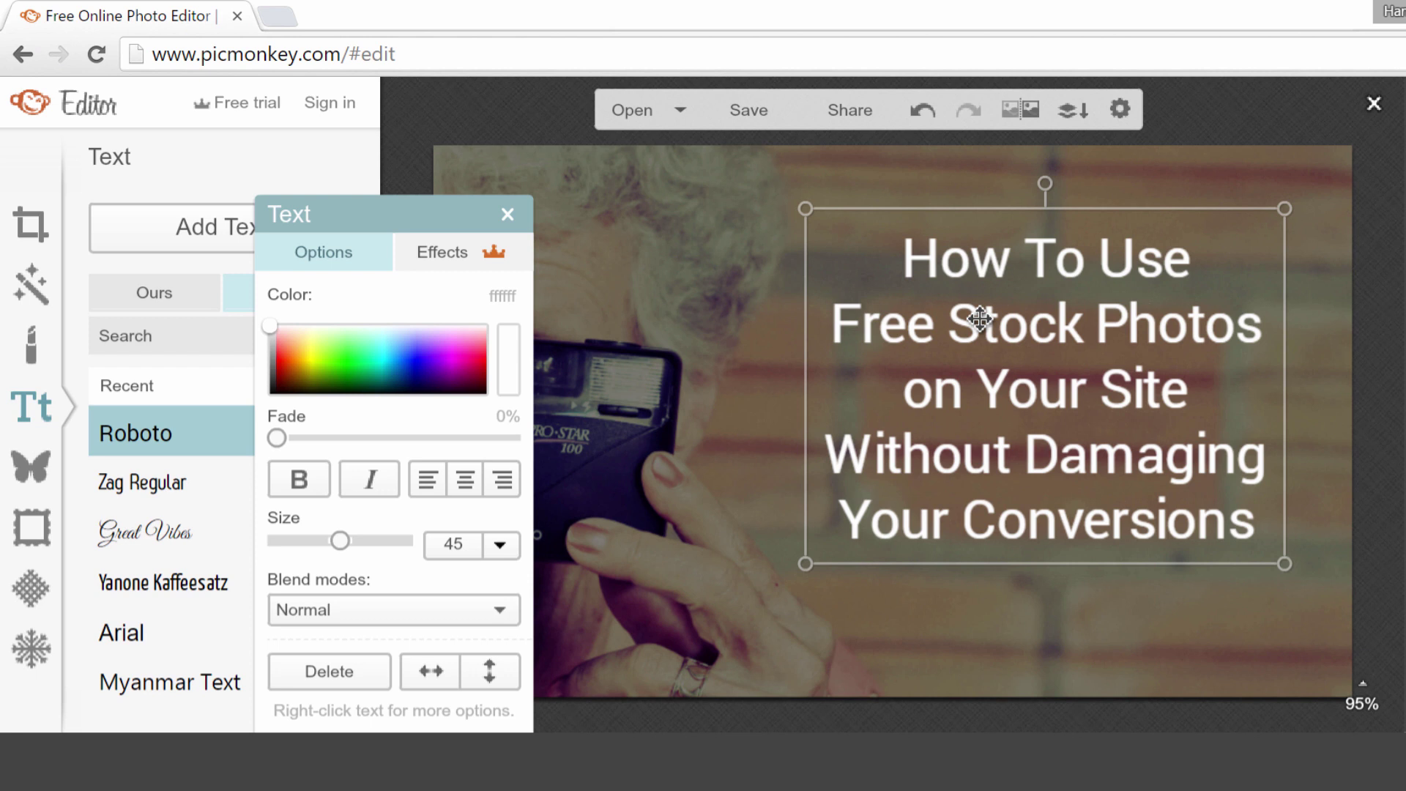
click(421, 239)
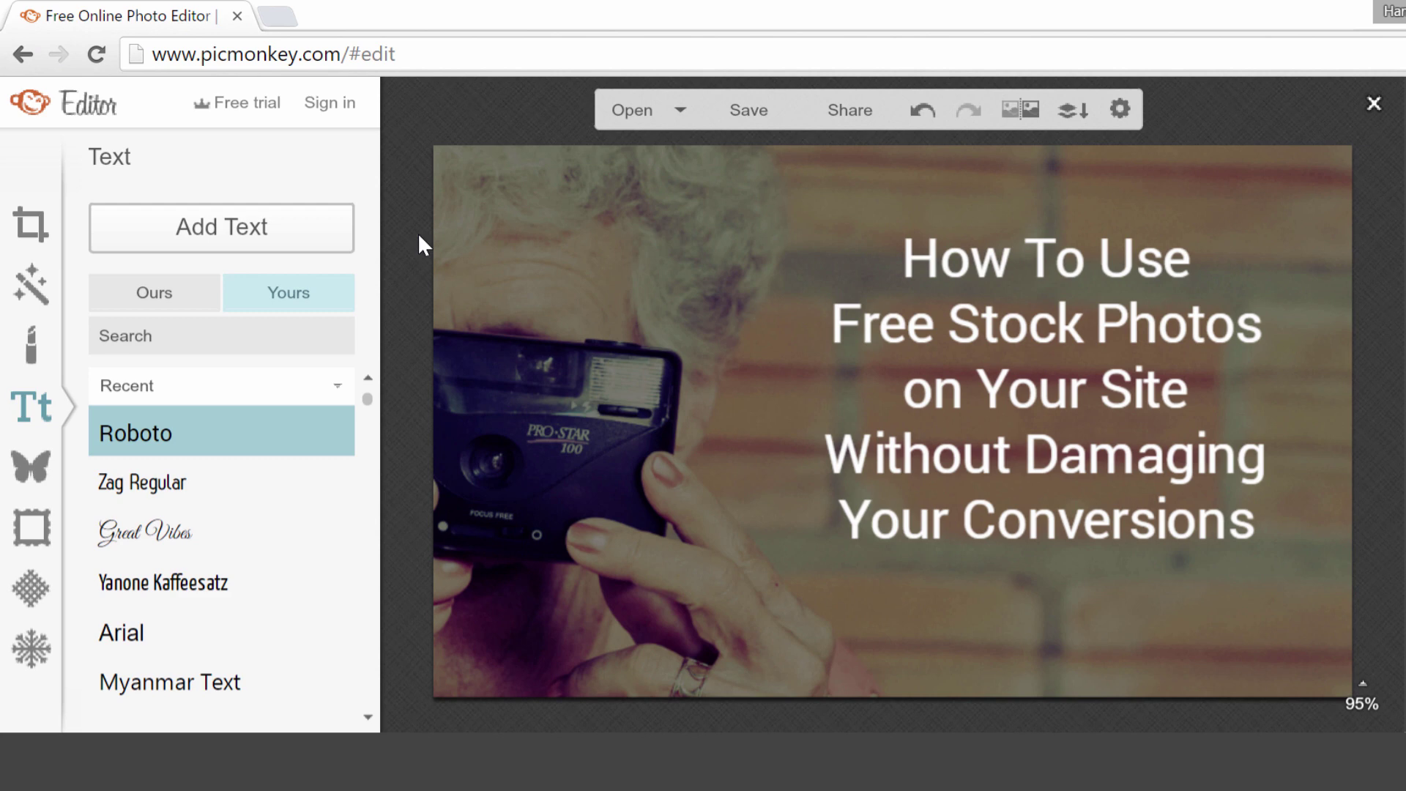
Step: Add thrive-theme-logo-white2.png as your own overlay
click(31, 469)
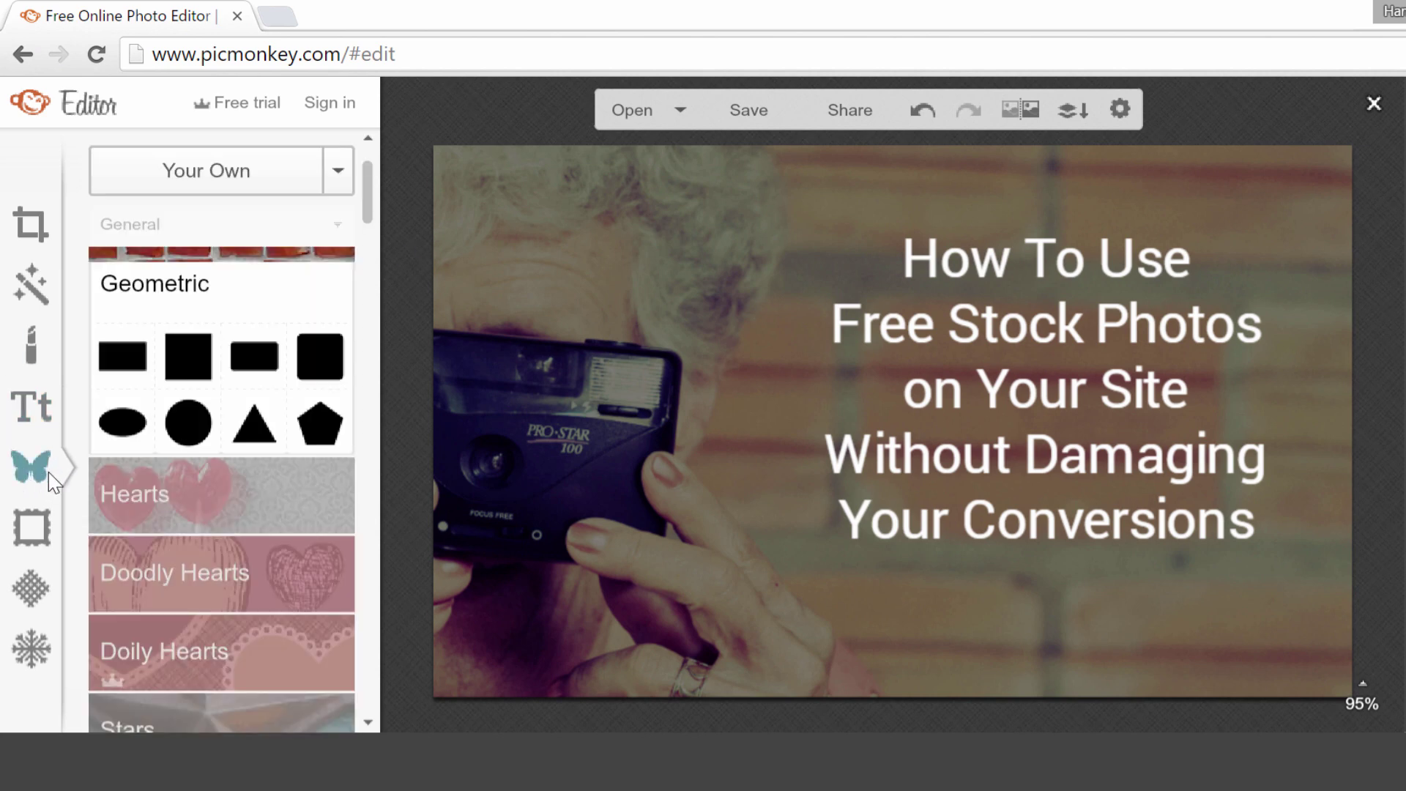
click(246, 167)
click(723, 612)
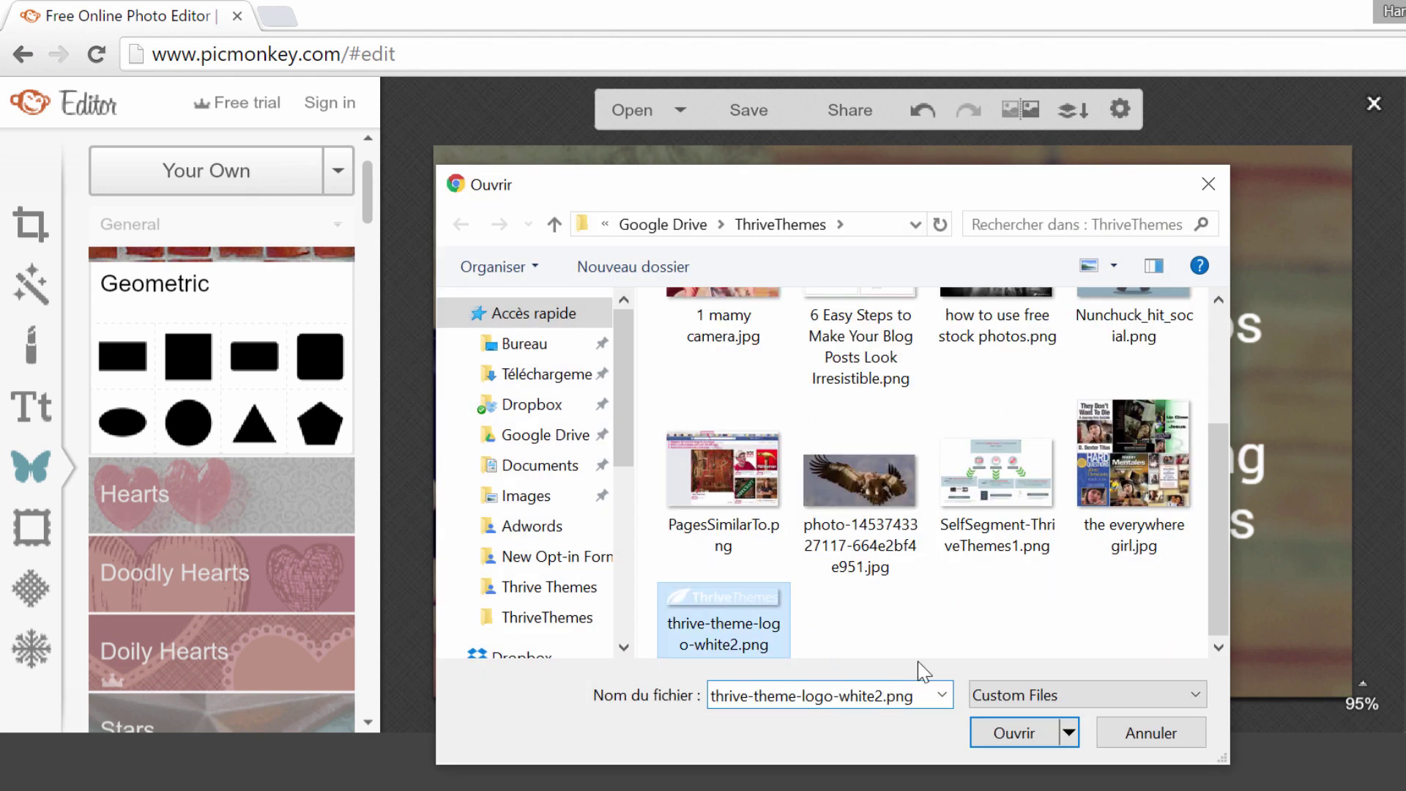
click(1012, 730)
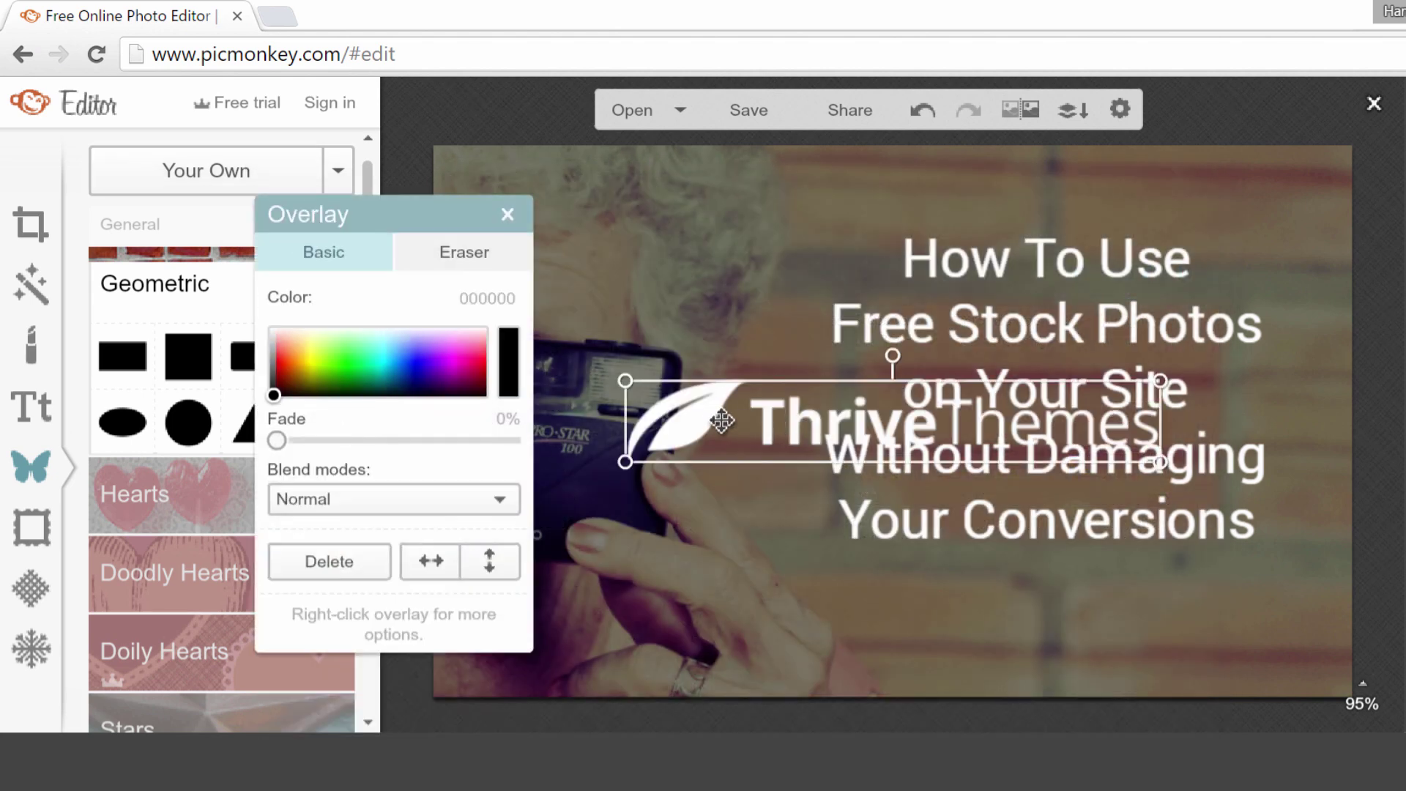
Step: Shrink the logo into the bottom-right corner and fade it to 25%
drag(705, 418, 854, 612)
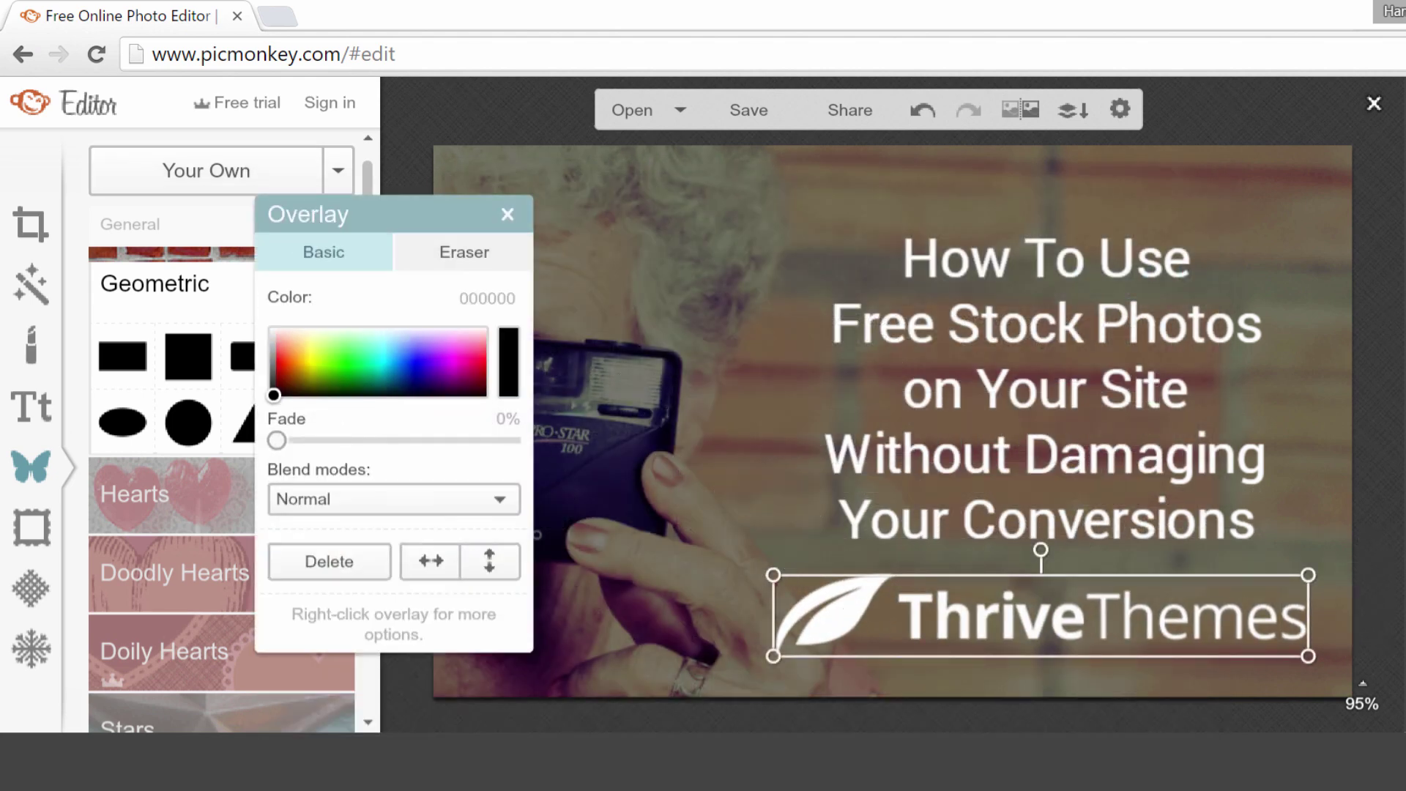
drag(773, 575, 1205, 668)
drag(279, 444, 341, 456)
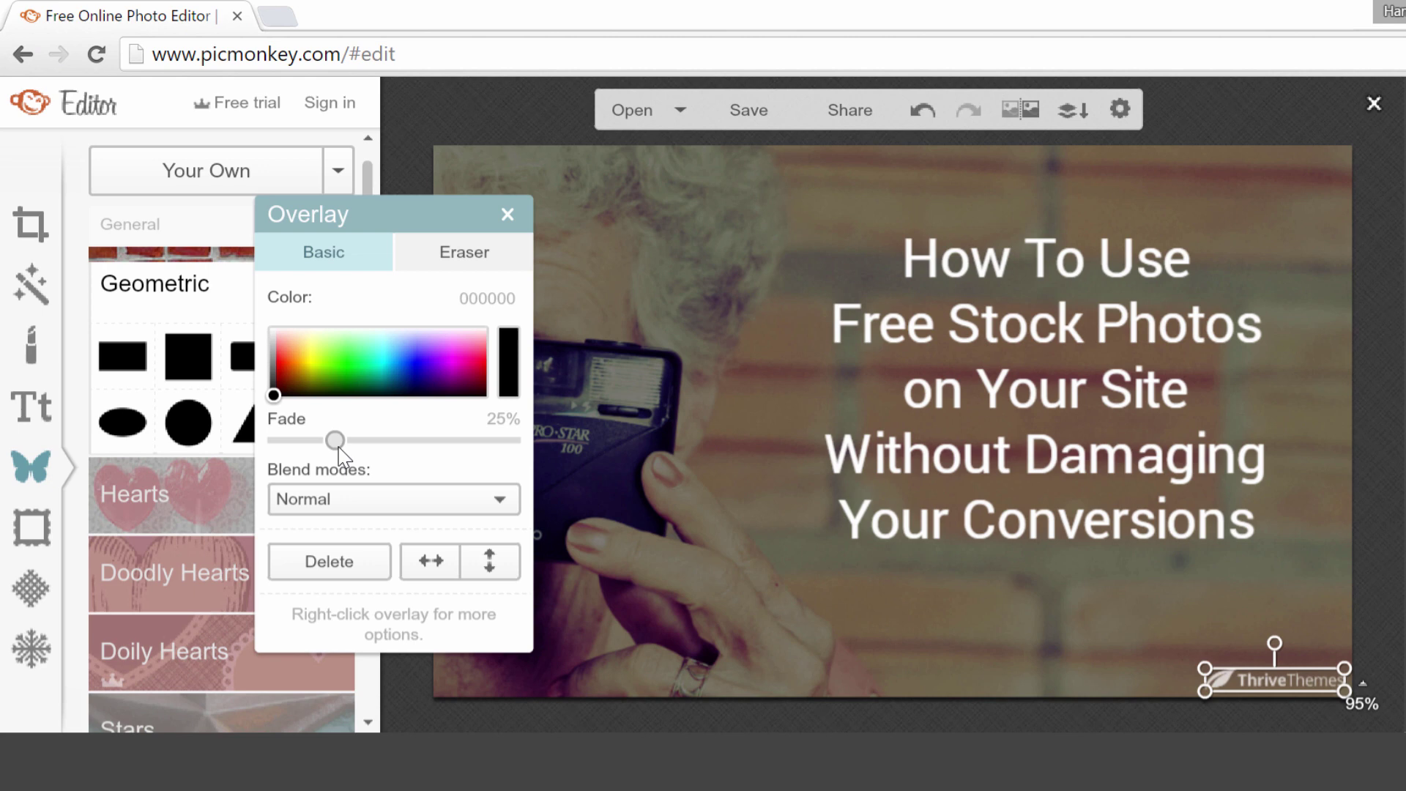
click(1378, 555)
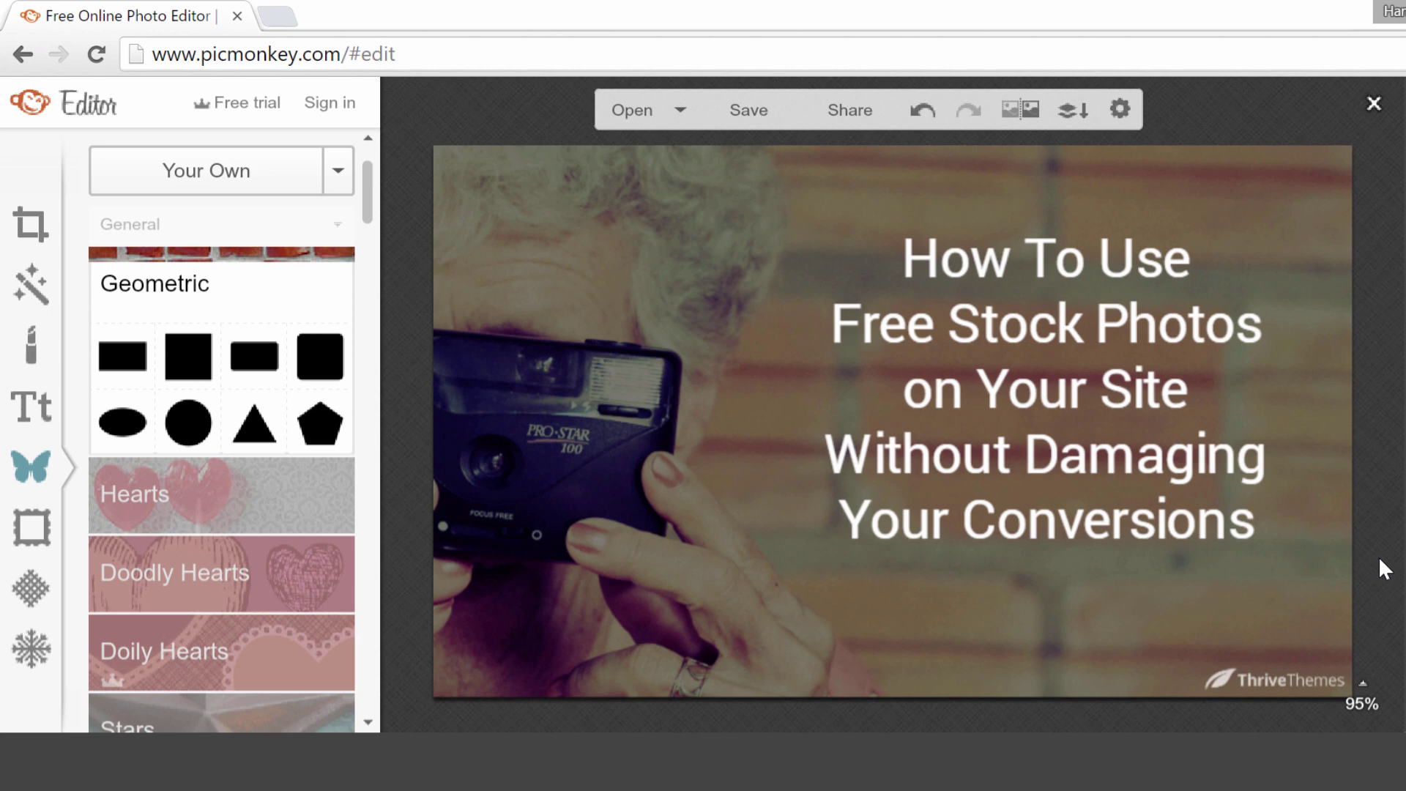
Step: Open the save-to-computer options for '1 mamy camera' (760 x 456) with the file type set to .png
click(747, 114)
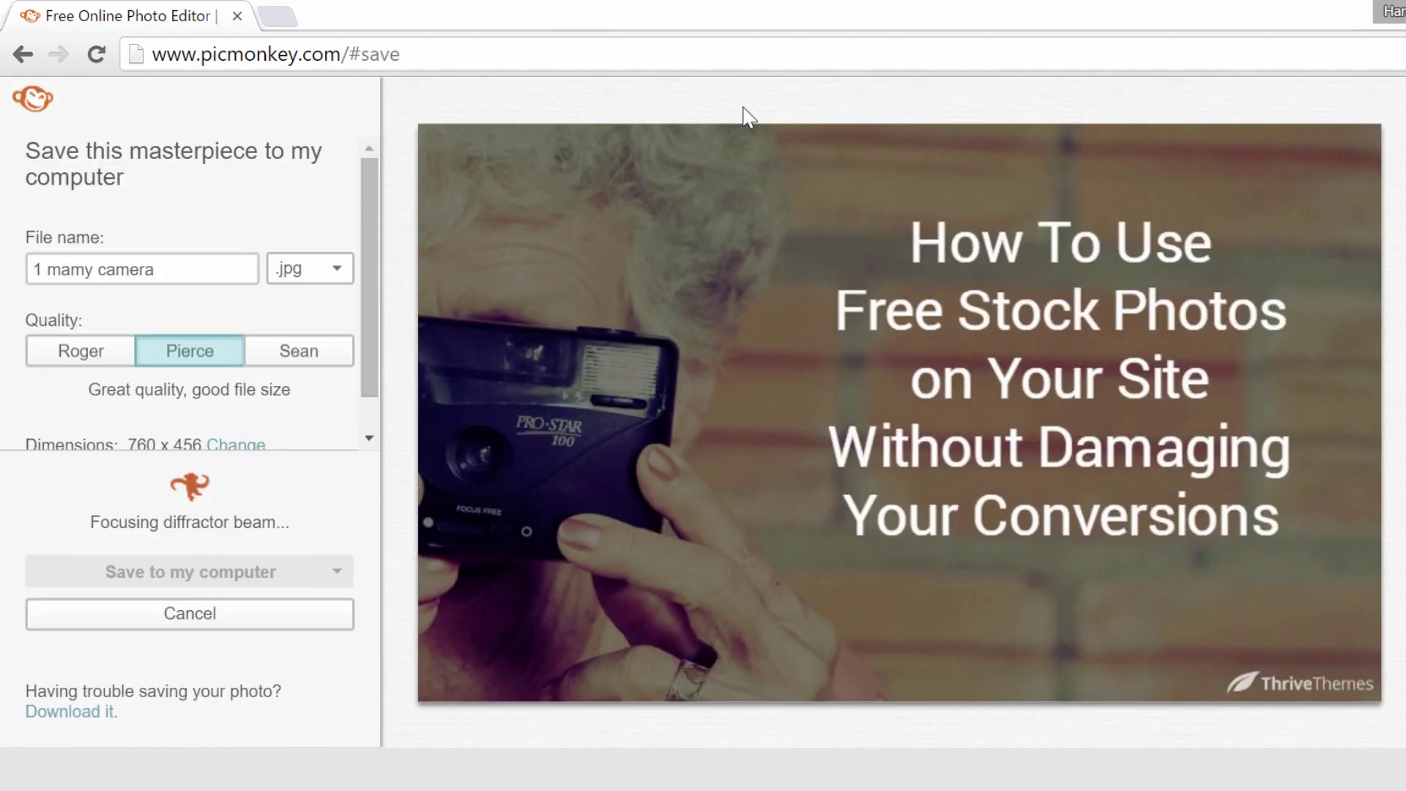
click(336, 277)
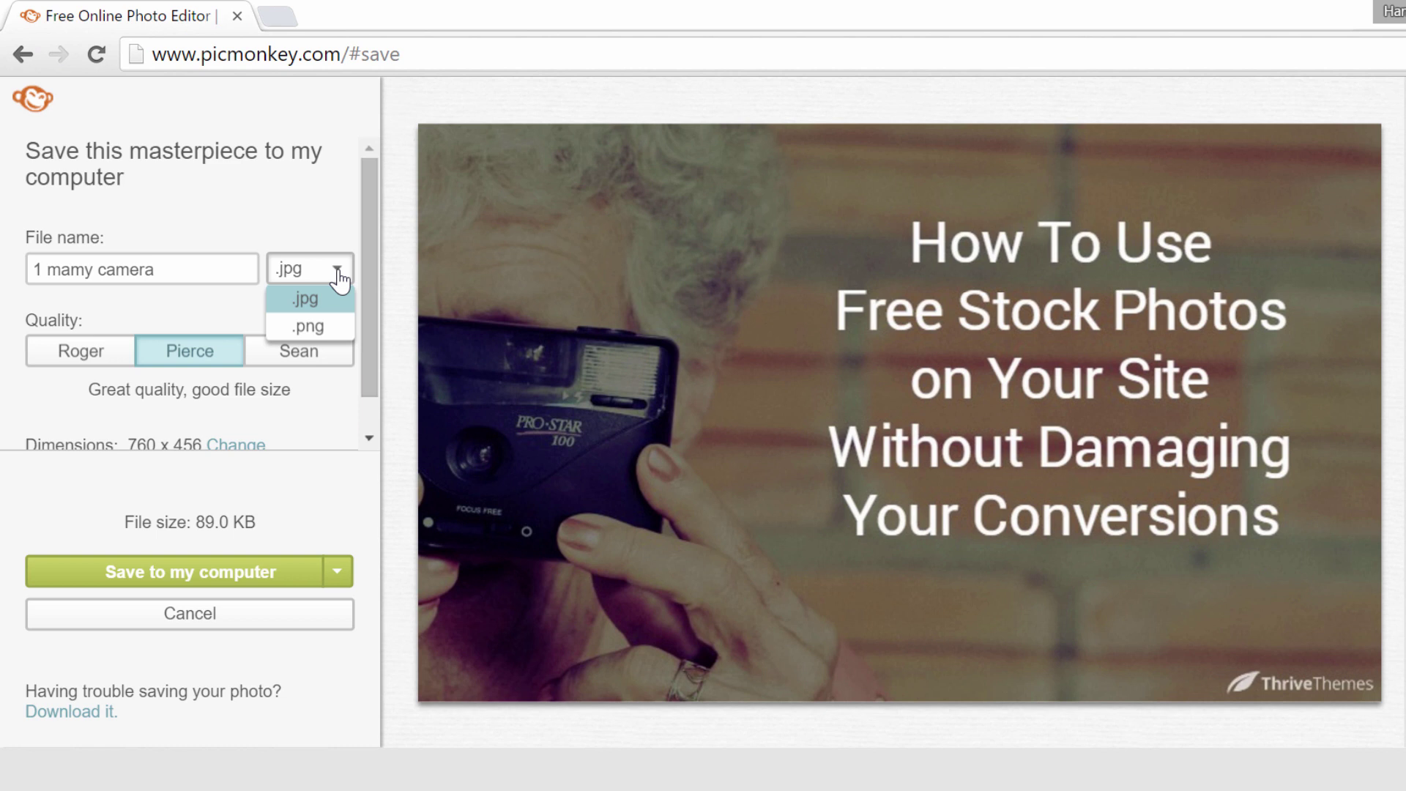
click(331, 330)
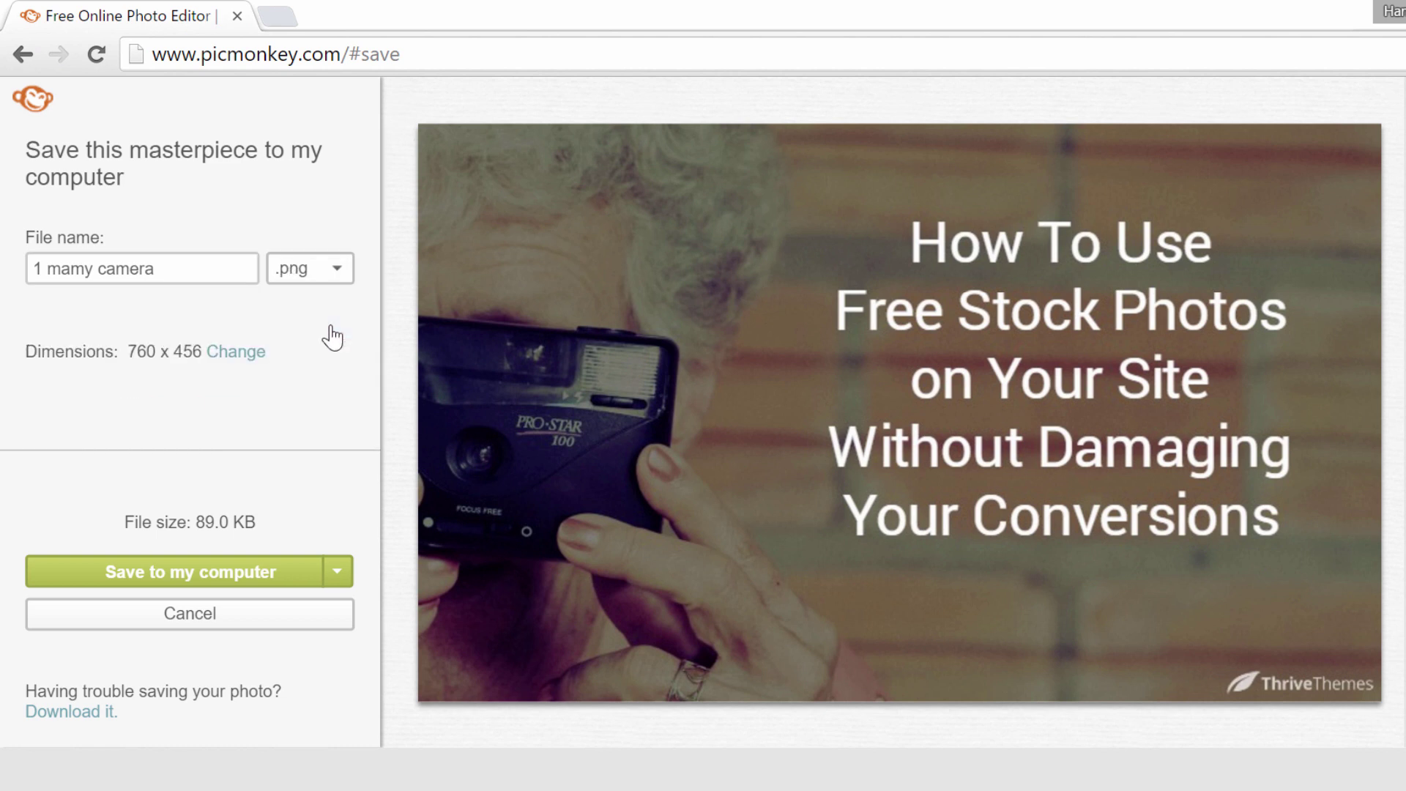